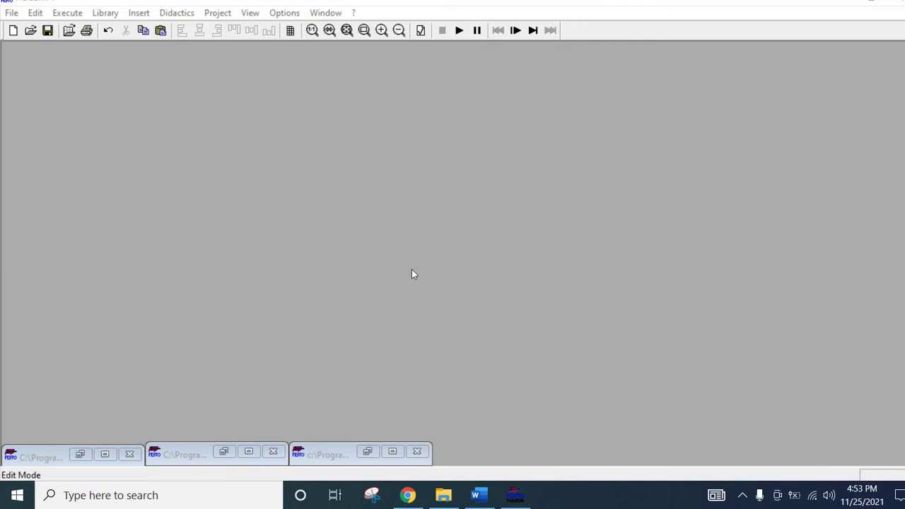
Bring the midterm exam to the front in Word and read Q2(b), the two-cylinder magazine transfer, with Fig. 2
{"action": "left_click", "coordinate": [478, 495]}
{"action": "scroll", "coordinate": [487, 300], "scroll_direction": "up", "scroll_amount": 5}
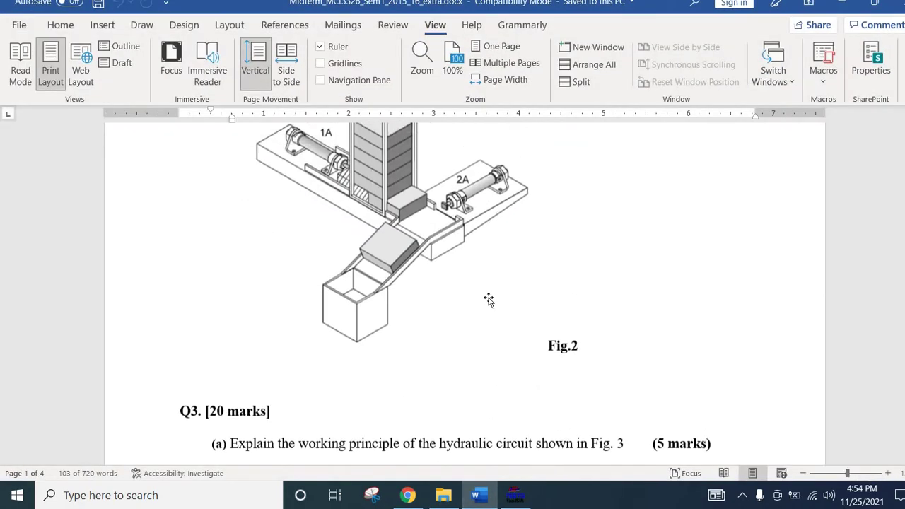
{"action": "scroll", "coordinate": [489, 300], "scroll_direction": "up", "scroll_amount": 5}
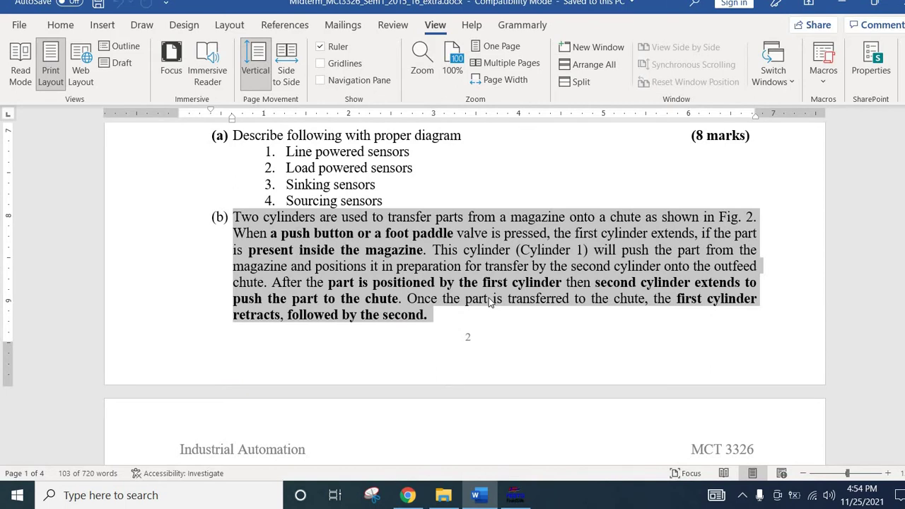
{"action": "scroll", "coordinate": [490, 301], "scroll_direction": "up", "scroll_amount": 3}
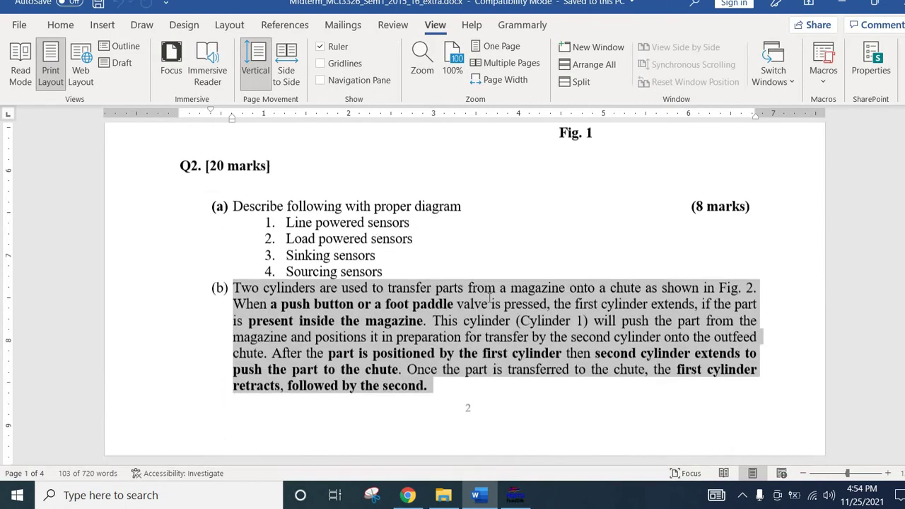
{"action": "scroll", "coordinate": [490, 303], "scroll_direction": "down", "scroll_amount": 2}
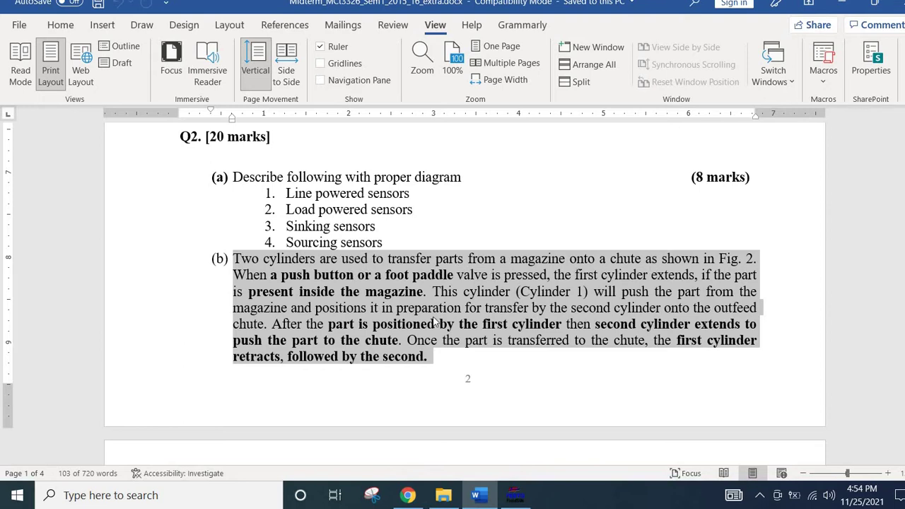
{"action": "scroll", "coordinate": [435, 322], "scroll_direction": "down", "scroll_amount": 10}
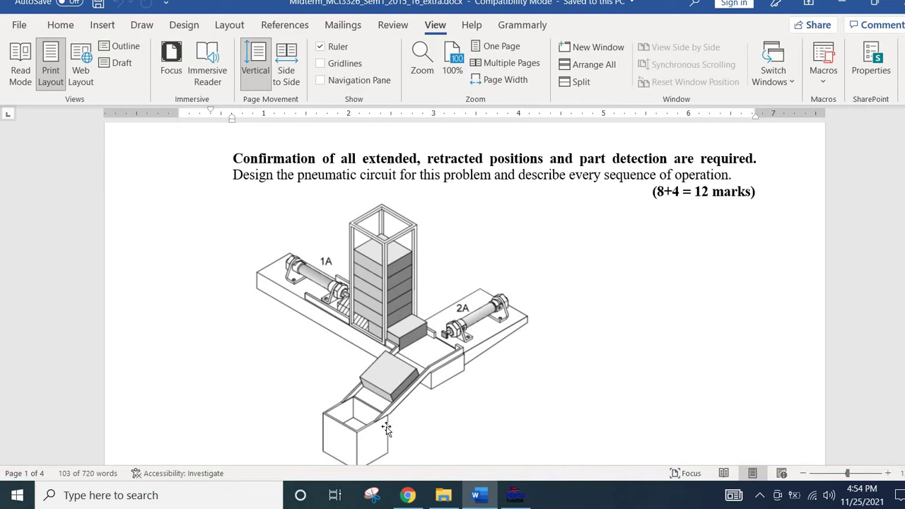
{"action": "scroll", "coordinate": [386, 428], "scroll_direction": "up", "scroll_amount": 3}
{"action": "scroll", "coordinate": [387, 428], "scroll_direction": "up", "scroll_amount": 5}
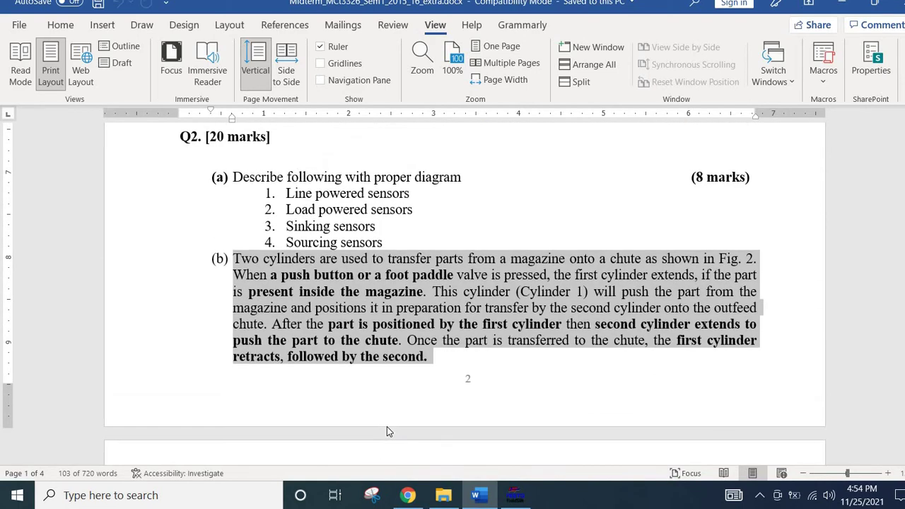
{"action": "scroll", "coordinate": [387, 432], "scroll_direction": "down", "scroll_amount": 6}
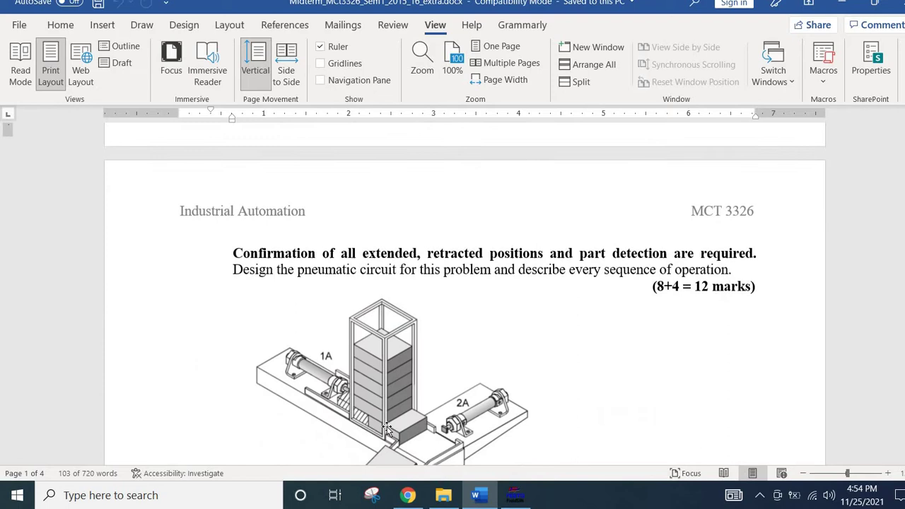
{"action": "scroll", "coordinate": [387, 429], "scroll_direction": "up", "scroll_amount": 3}
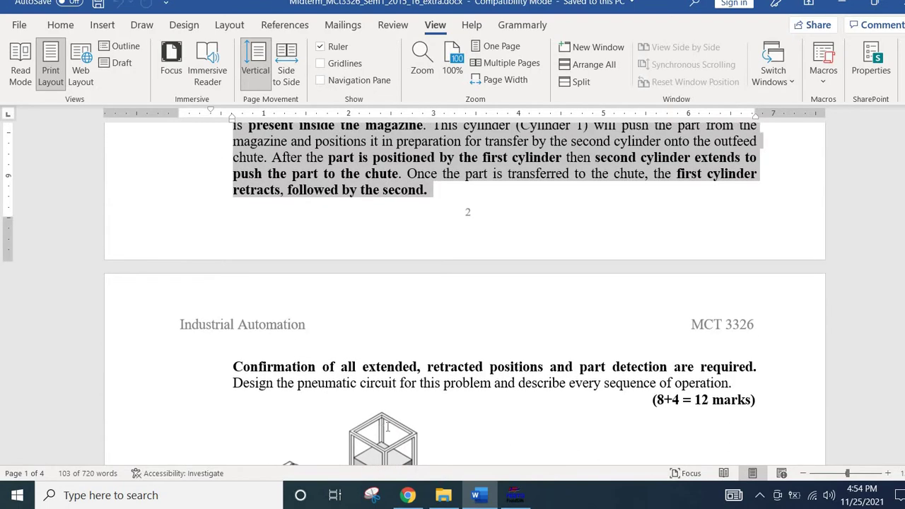
{"action": "scroll", "coordinate": [388, 427], "scroll_direction": "up", "scroll_amount": 1}
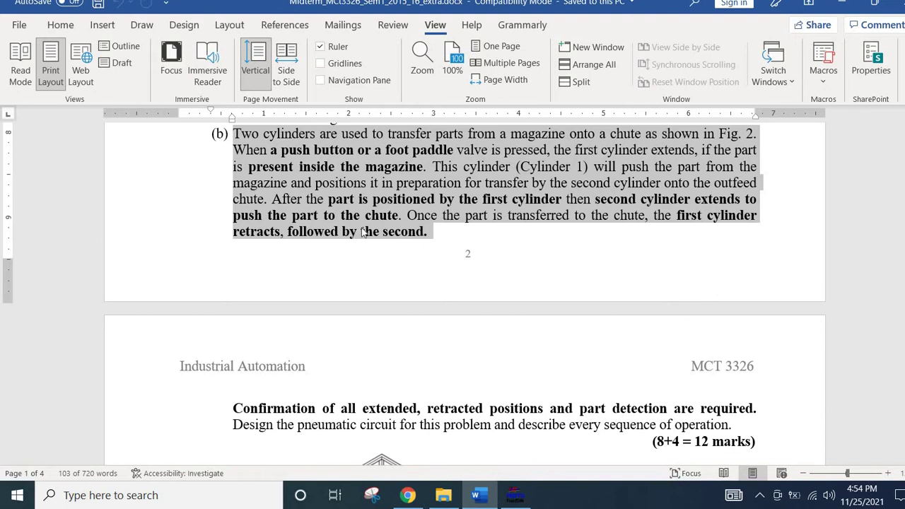
{"action": "scroll", "coordinate": [322, 210], "scroll_direction": "up", "scroll_amount": 1}
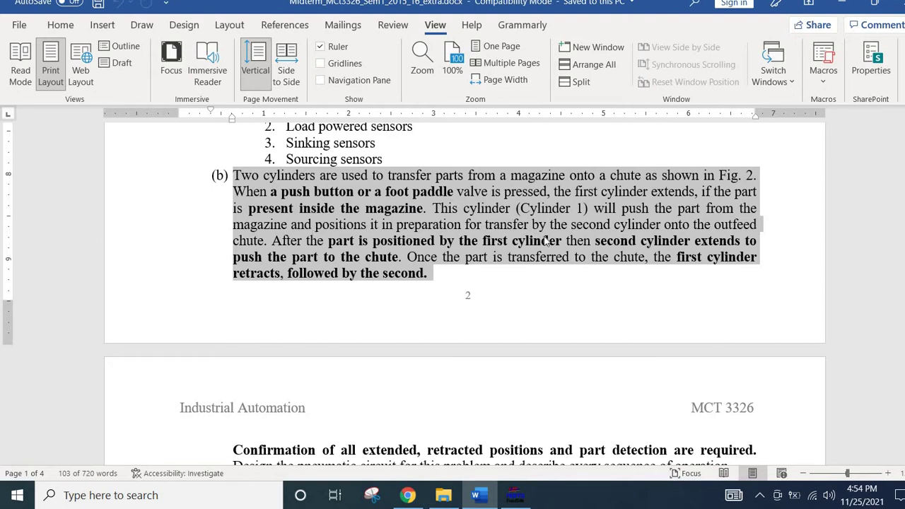
{"action": "scroll", "coordinate": [516, 241], "scroll_direction": "down", "scroll_amount": 4}
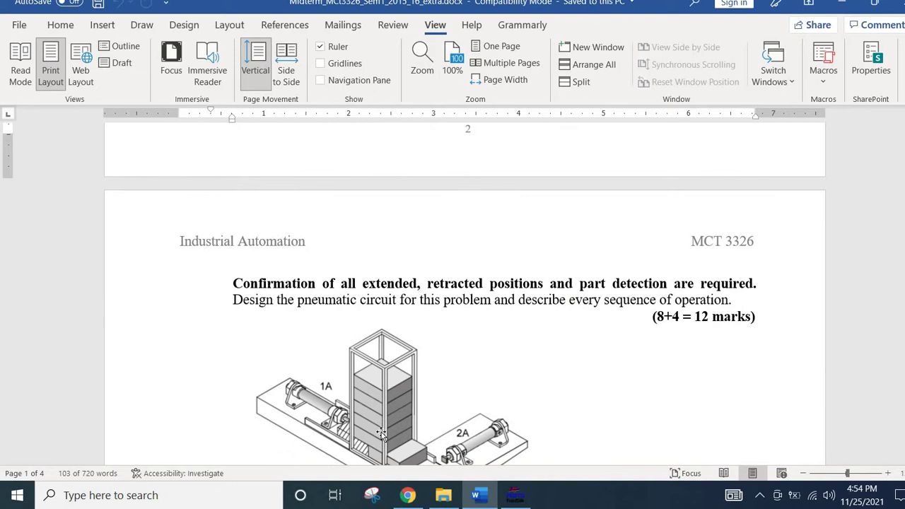
{"action": "scroll", "coordinate": [396, 368], "scroll_direction": "up", "scroll_amount": 5}
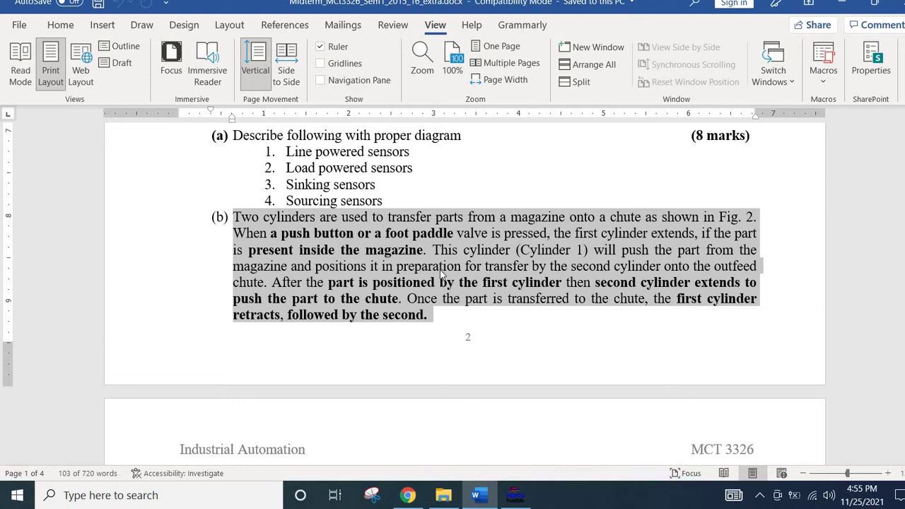
{"action": "scroll", "coordinate": [443, 275], "scroll_direction": "down", "scroll_amount": 7}
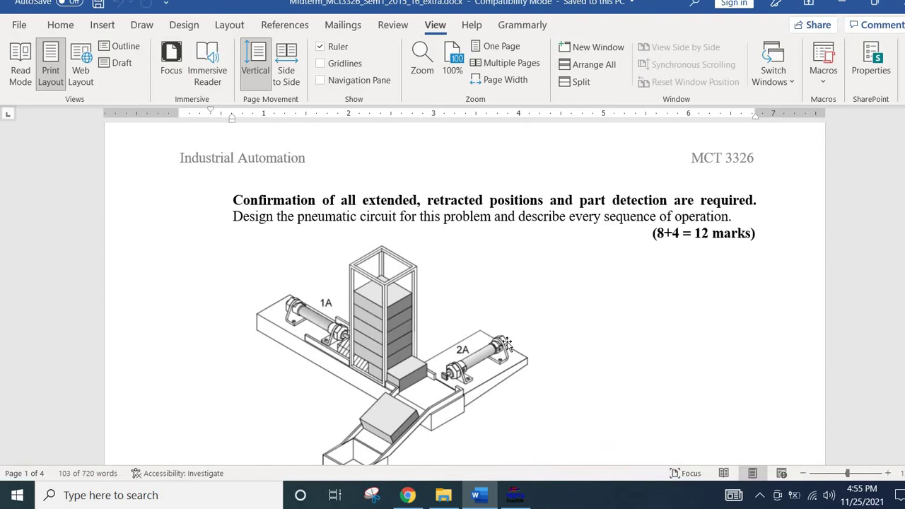
Return to FluidSIM and restore the twoCylinders drawing as a floating window
{"action": "left_click", "coordinate": [532, 501]}
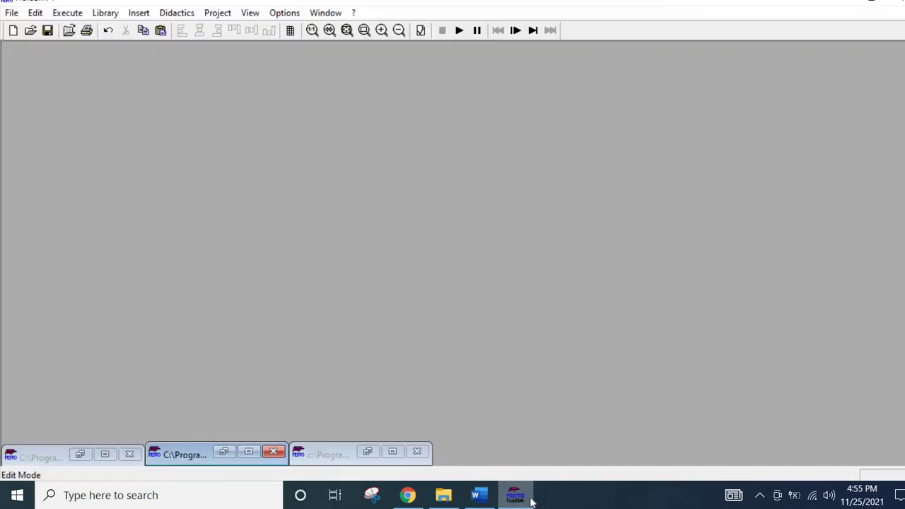
{"action": "left_click", "coordinate": [106, 455]}
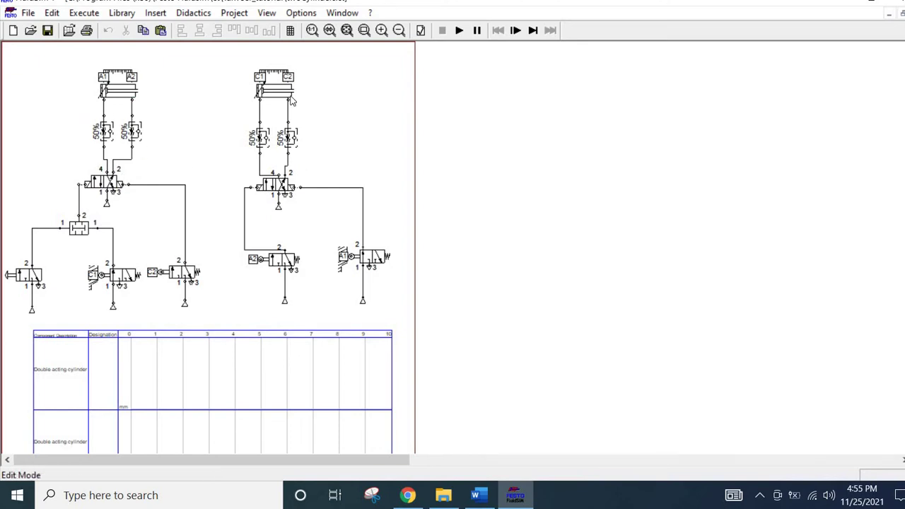
{"action": "mouse_move", "coordinate": [288, 100]}
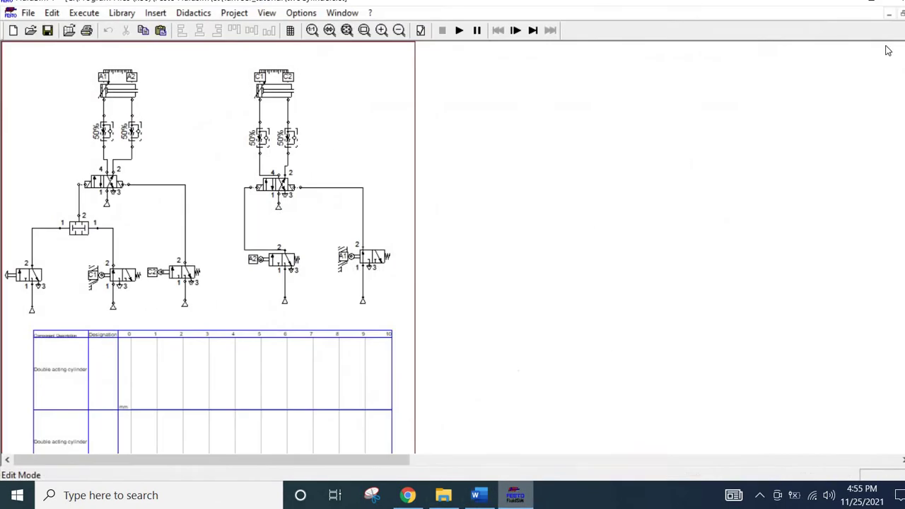
{"action": "left_click", "coordinate": [902, 15]}
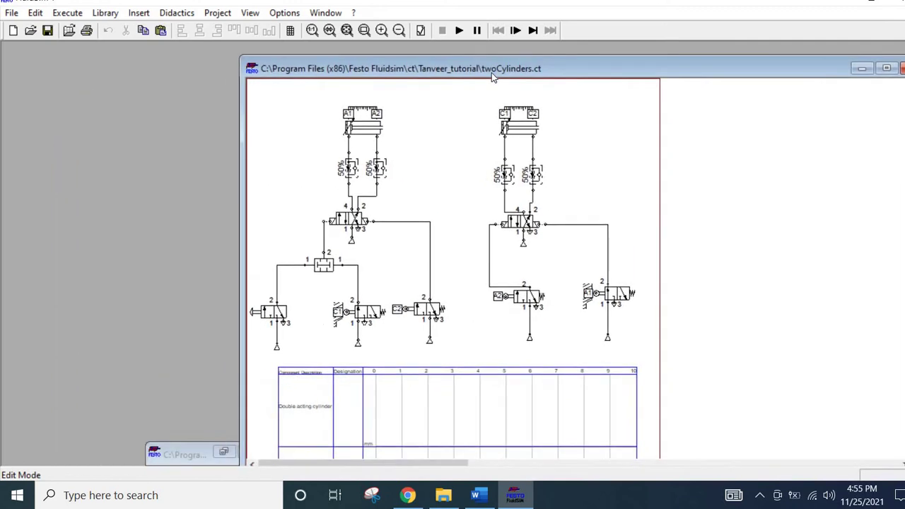
Restore Midter_15_16_q3b, tile it left of twoCylinders, and open the component library
{"action": "left_click", "coordinate": [198, 452]}
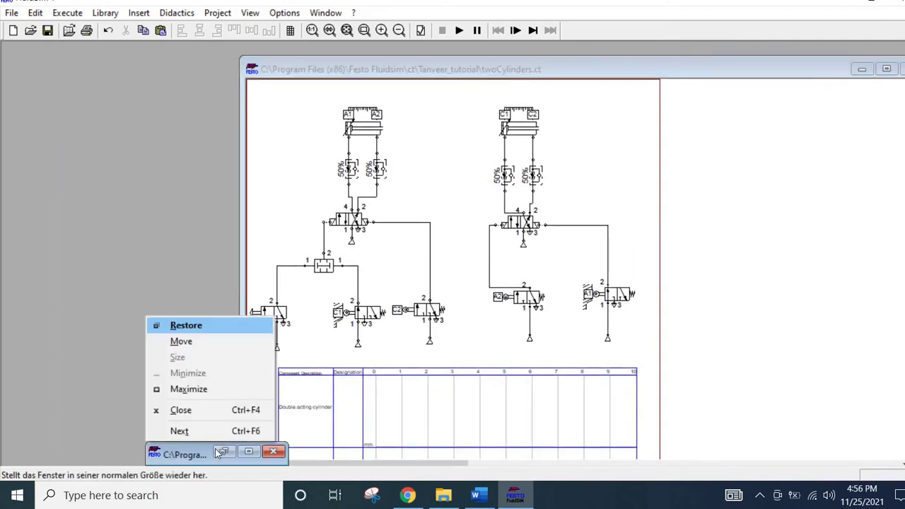
{"action": "left_click", "coordinate": [248, 451]}
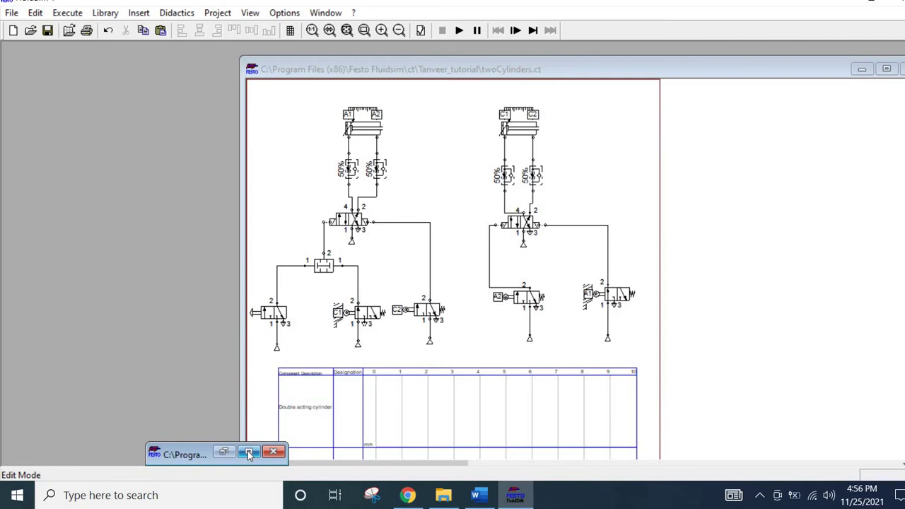
{"action": "left_click", "coordinate": [248, 451]}
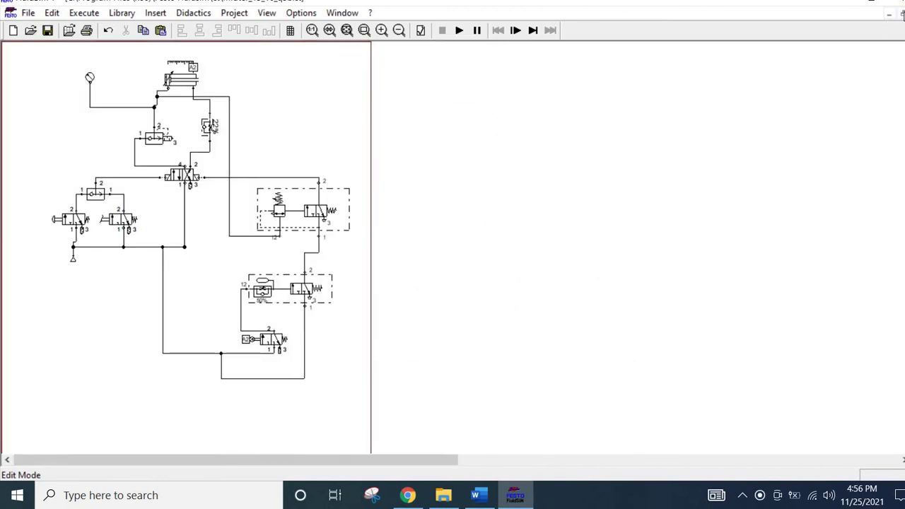
{"action": "left_click", "coordinate": [891, 14]}
{"action": "left_click_drag", "start_coordinate": [442, 94], "coordinate": [238, 67]}
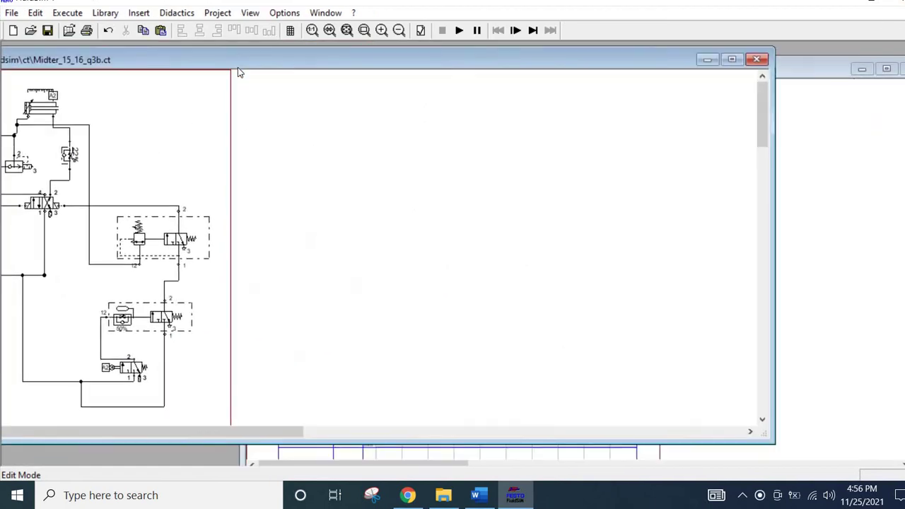
{"action": "left_click", "coordinate": [797, 146]}
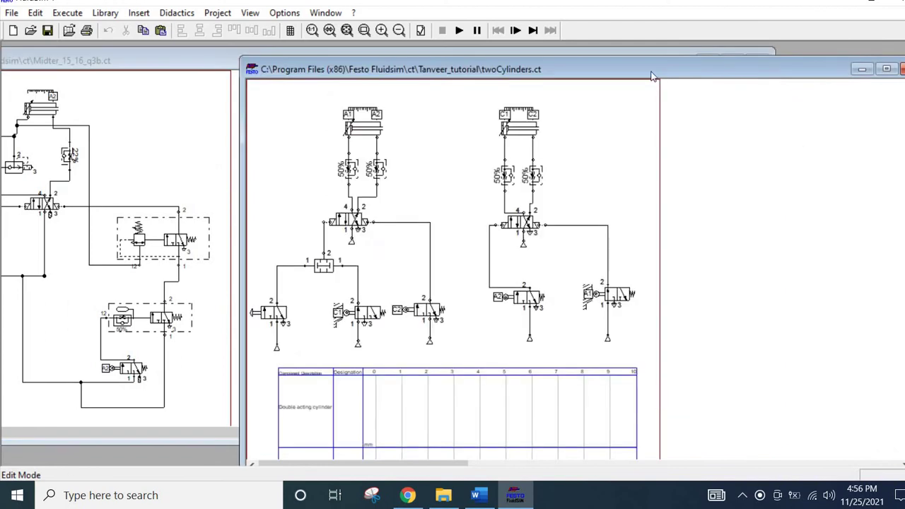
{"action": "left_click_drag", "start_coordinate": [641, 70], "coordinate": [727, 40]}
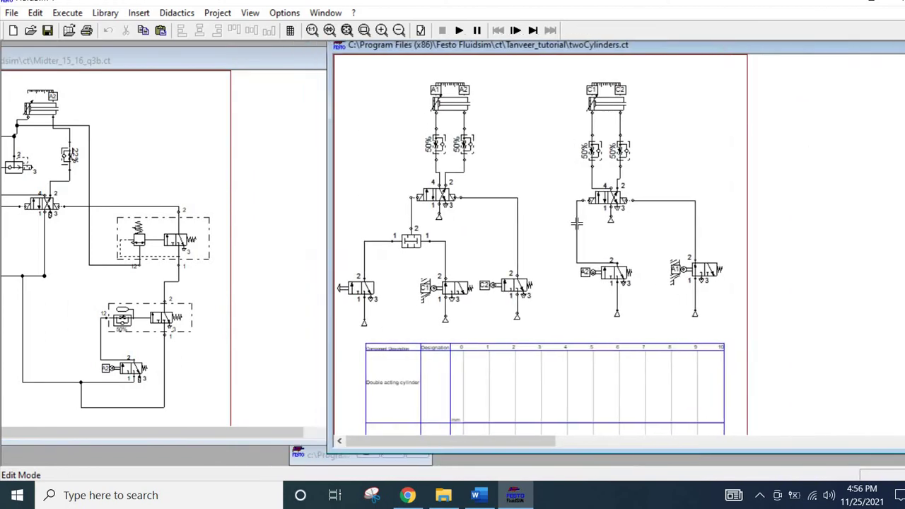
{"action": "double_click", "coordinate": [305, 456]}
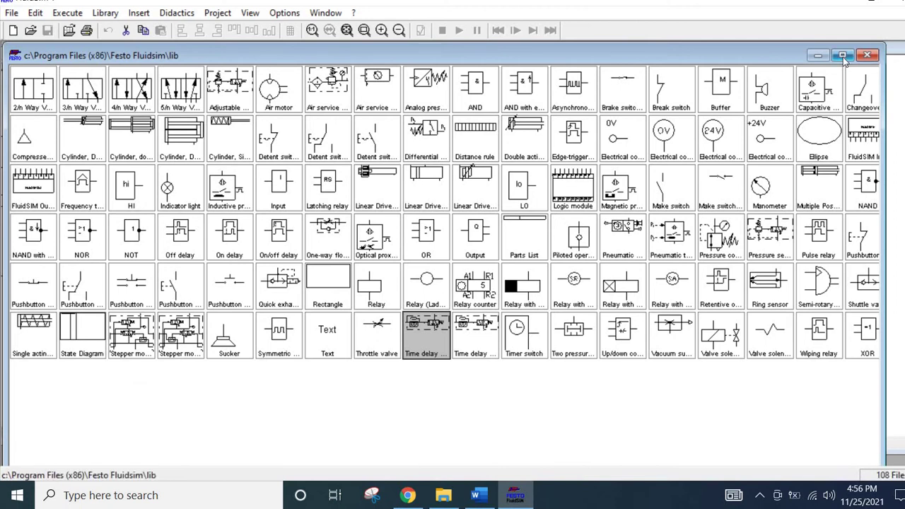
{"action": "left_click", "coordinate": [821, 56]}
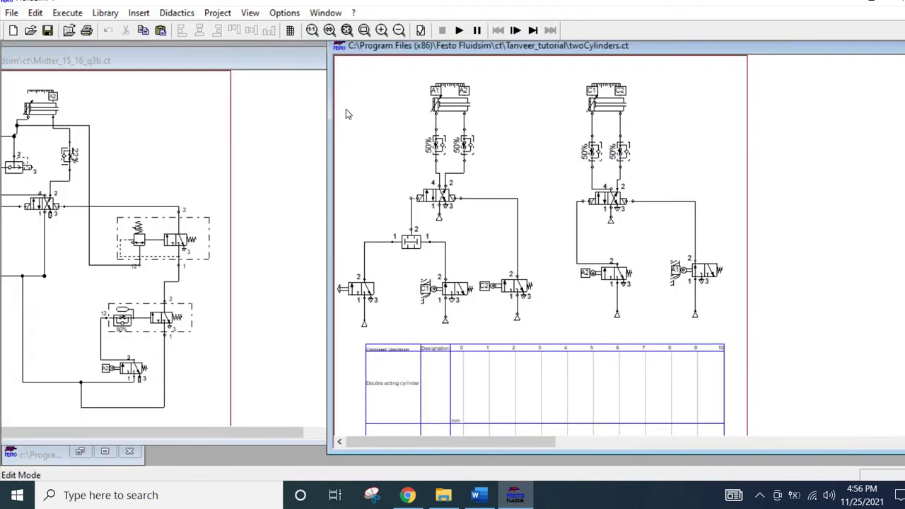
{"action": "left_click", "coordinate": [183, 63]}
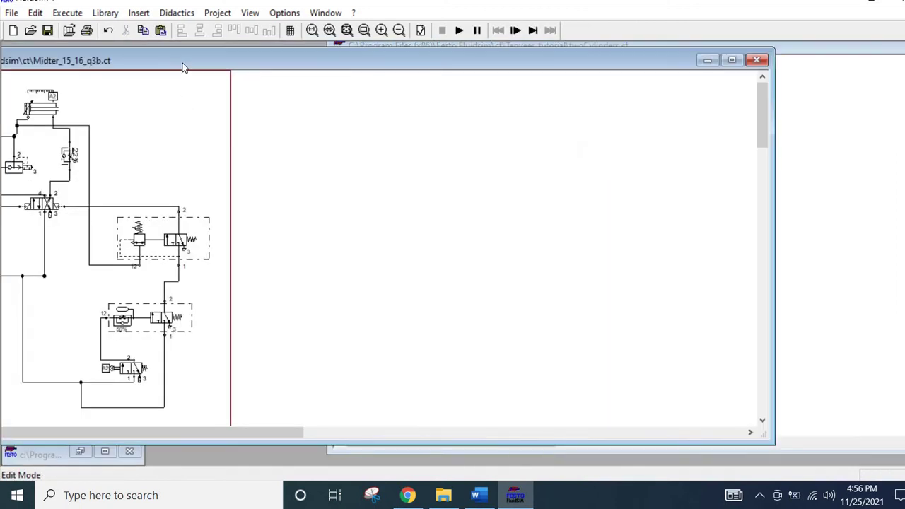
{"action": "left_click", "coordinate": [855, 56]}
{"action": "double_click", "coordinate": [690, 55]}
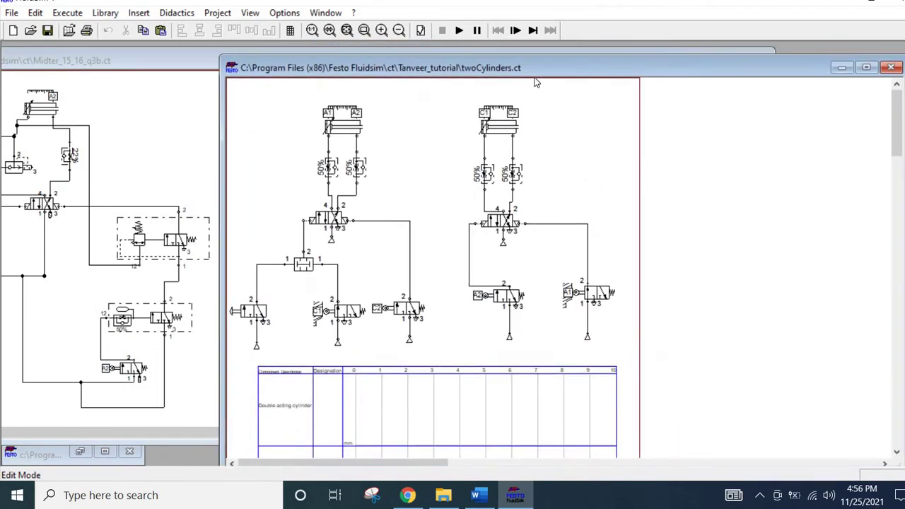
{"action": "left_click", "coordinate": [812, 76]}
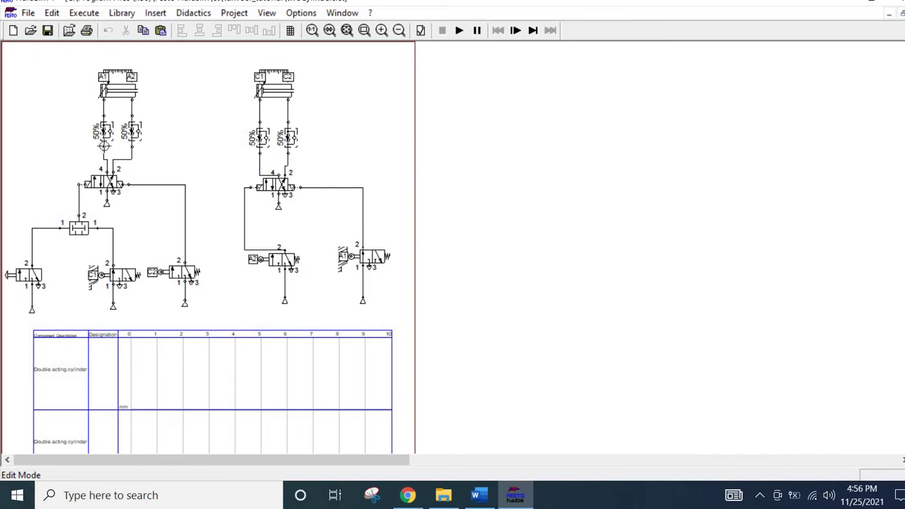
{"action": "mouse_move", "coordinate": [112, 136]}
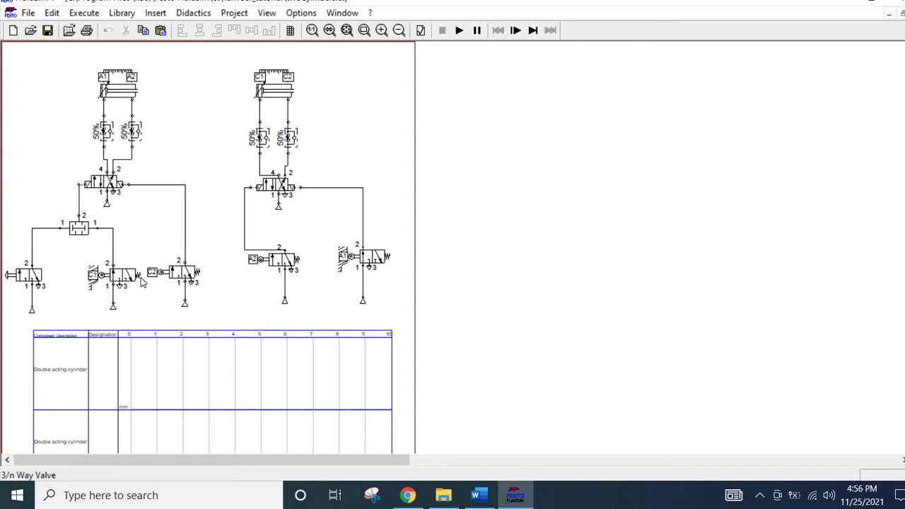
{"action": "scroll", "coordinate": [141, 280], "scroll_direction": "down", "scroll_amount": 2}
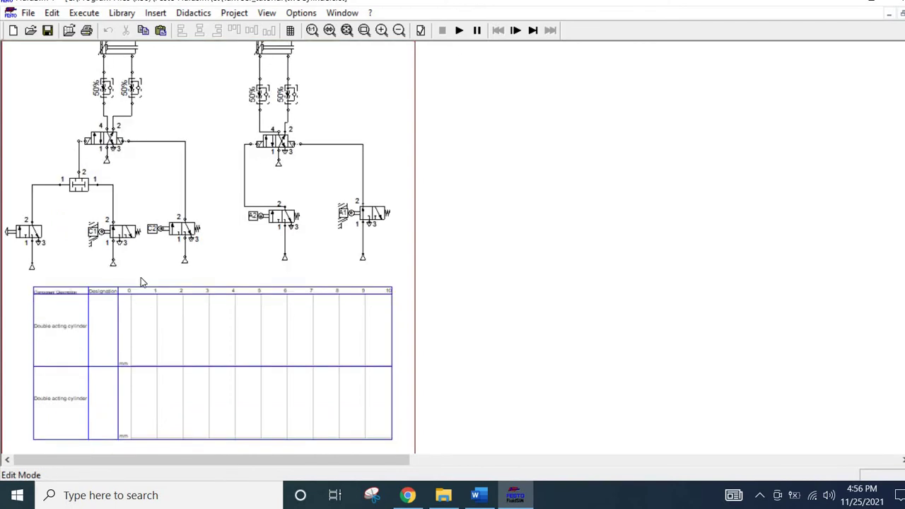
{"action": "scroll", "coordinate": [140, 277], "scroll_direction": "up", "scroll_amount": 2}
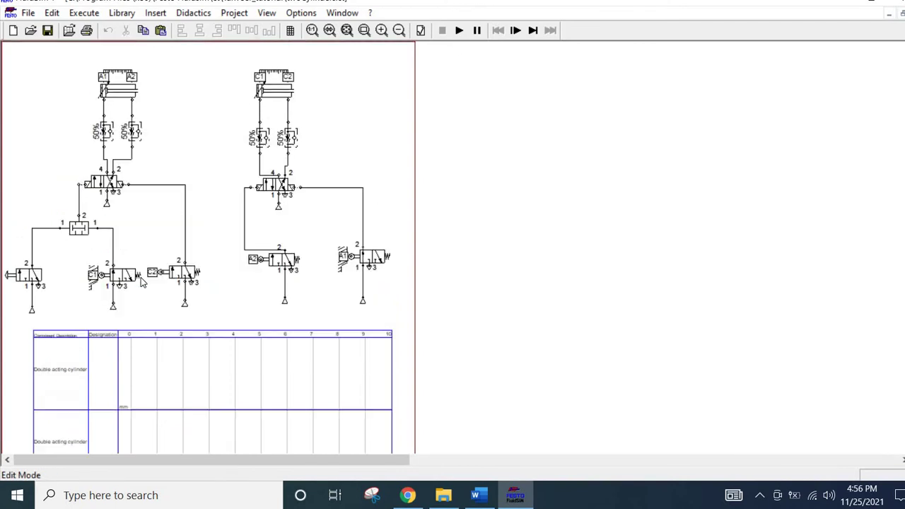
Re-read Q2(b) on moving parts from the magazine to the chute, then return to FluidSIM
{"action": "left_click", "coordinate": [479, 501]}
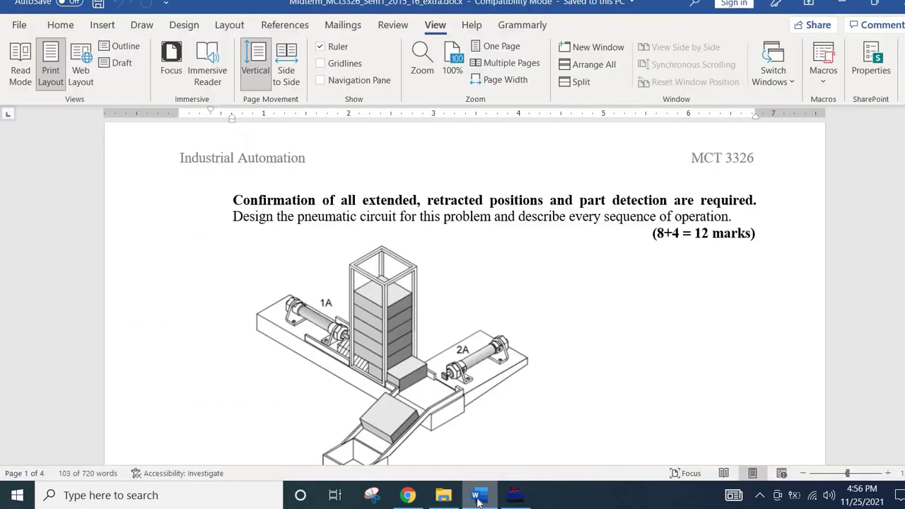
{"action": "scroll", "coordinate": [443, 234], "scroll_direction": "up", "scroll_amount": 5}
{"action": "scroll", "coordinate": [443, 234], "scroll_direction": "up", "scroll_amount": 2}
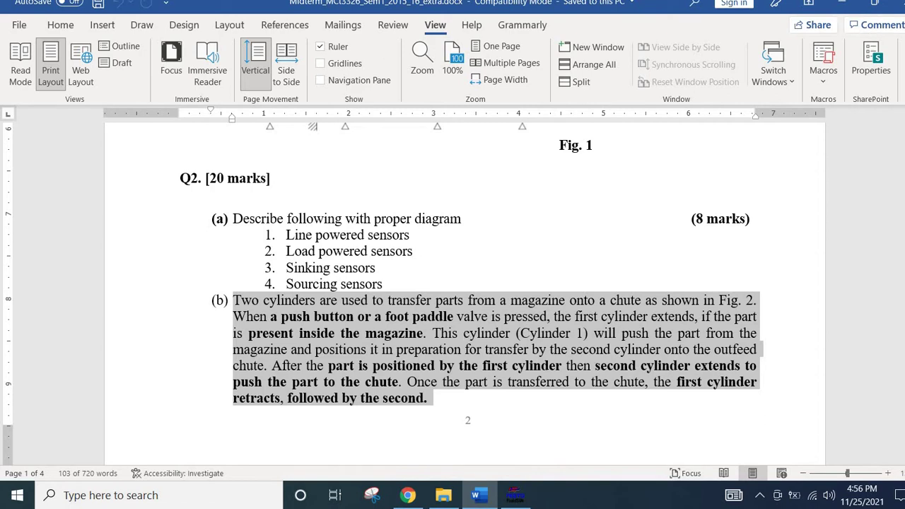
{"action": "key", "text": "Right"}
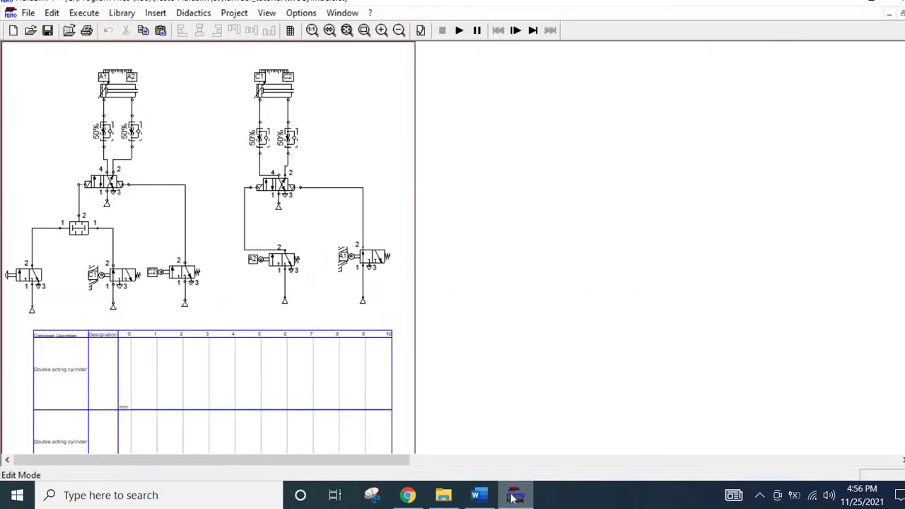
{"action": "left_click", "coordinate": [514, 495]}
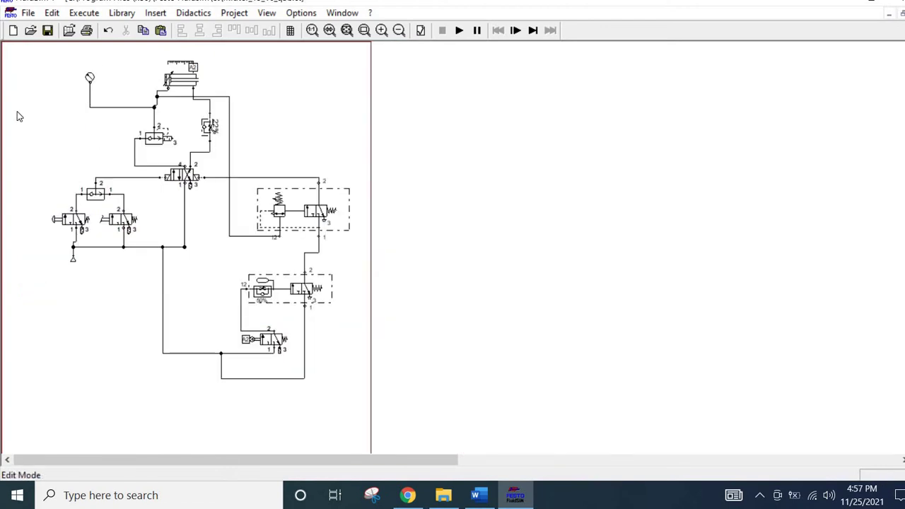
Open the saved circuit file Midter_15_16_q2b.ct
{"action": "left_click", "coordinate": [31, 30]}
{"action": "scroll", "coordinate": [438, 184], "scroll_direction": "down", "scroll_amount": 3}
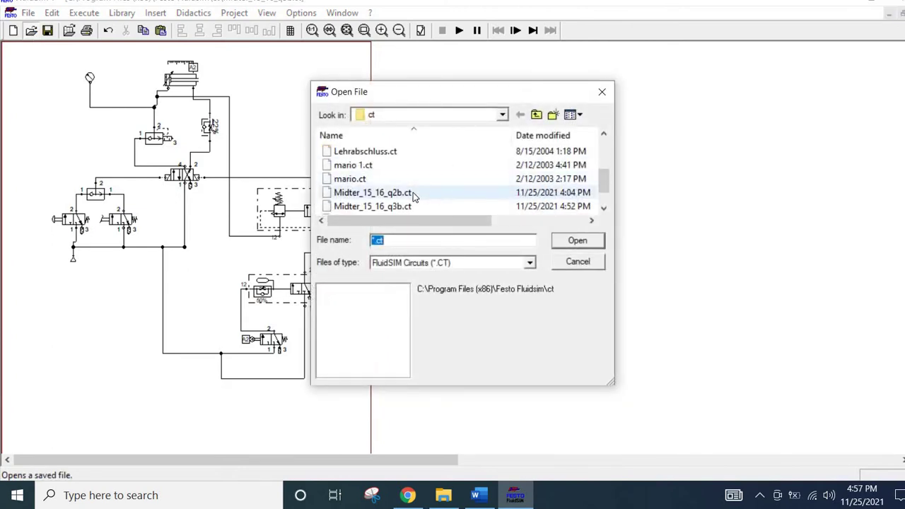
{"action": "double_click", "coordinate": [413, 192]}
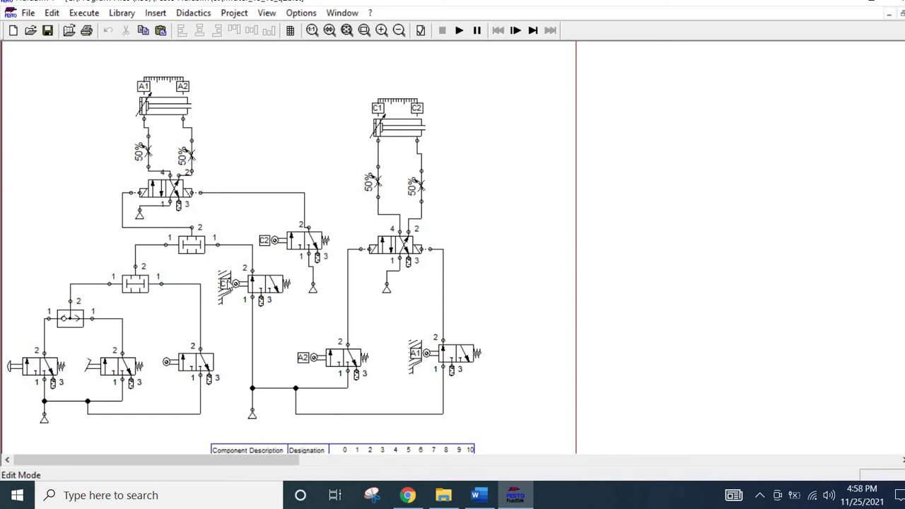
{"action": "left_click", "coordinate": [253, 271]}
{"action": "mouse_move", "coordinate": [387, 133]}
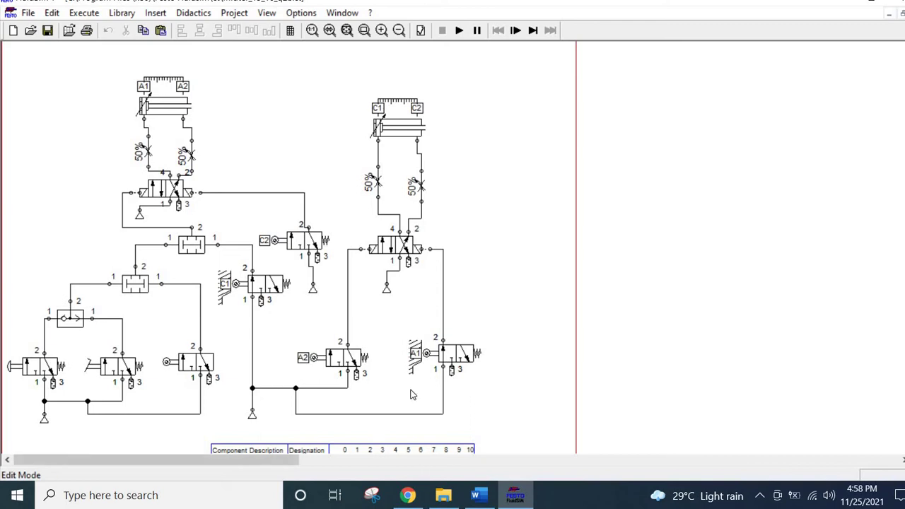
{"action": "mouse_move", "coordinate": [413, 142]}
{"action": "scroll", "coordinate": [420, 359], "scroll_direction": "down", "scroll_amount": 2}
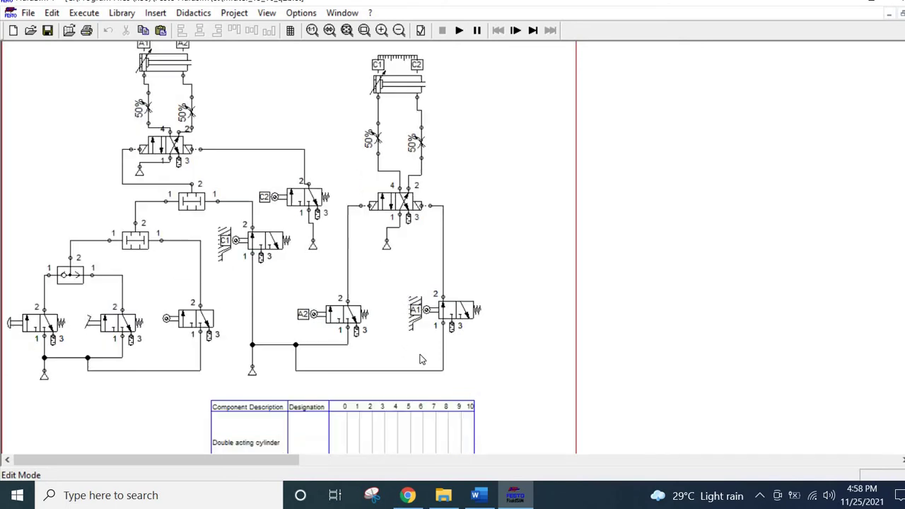
{"action": "scroll", "coordinate": [419, 359], "scroll_direction": "down", "scroll_amount": 8}
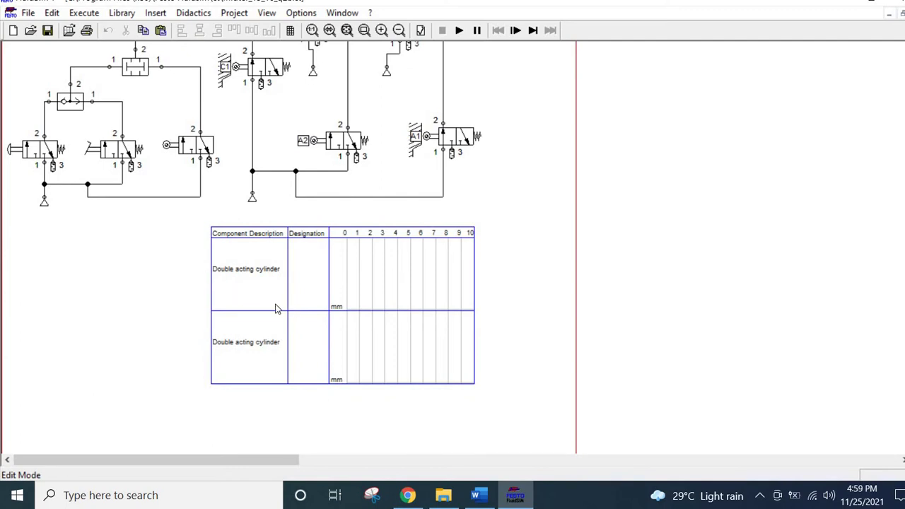
{"action": "scroll", "coordinate": [260, 303], "scroll_direction": "up", "scroll_amount": 2}
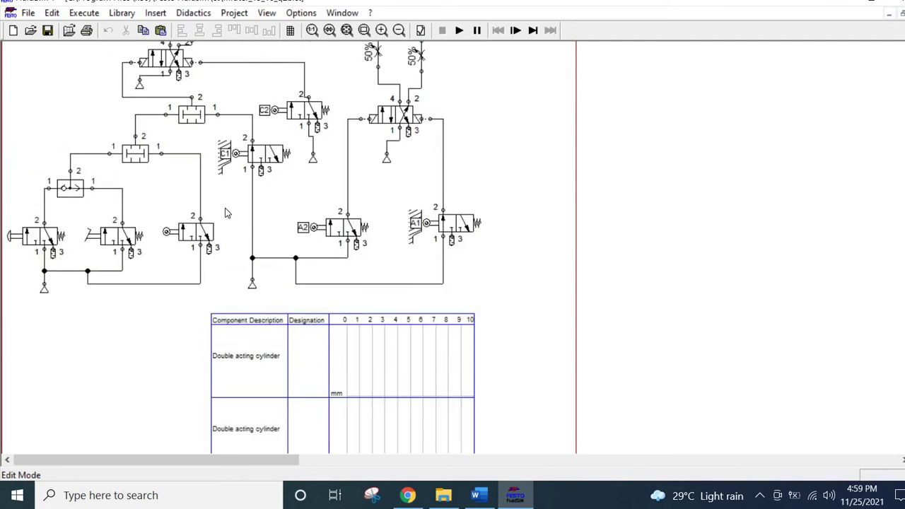
{"action": "left_click", "coordinate": [157, 13]}
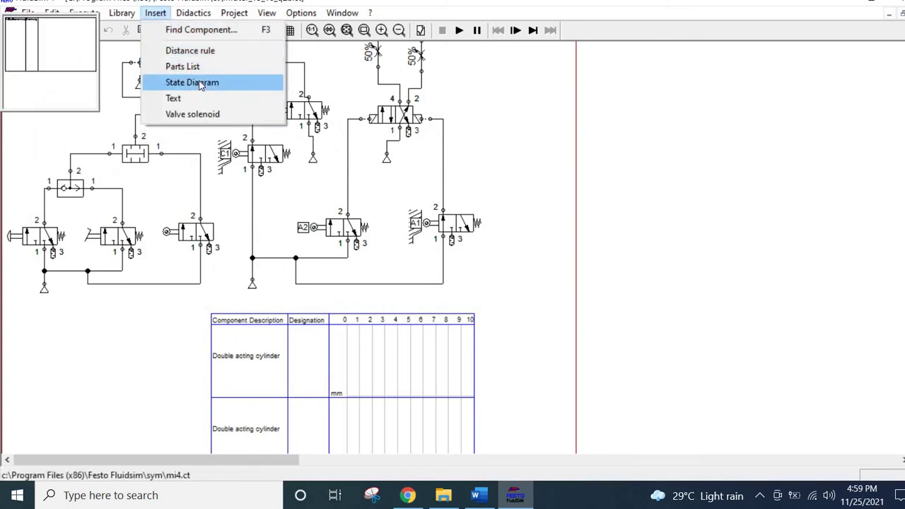
{"action": "left_click", "coordinate": [542, 144]}
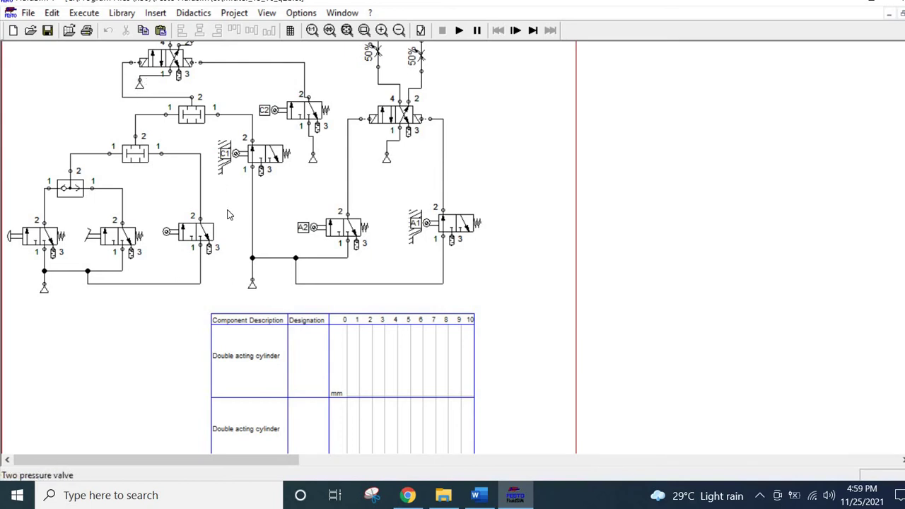
{"action": "scroll", "coordinate": [182, 147], "scroll_direction": "up", "scroll_amount": 3}
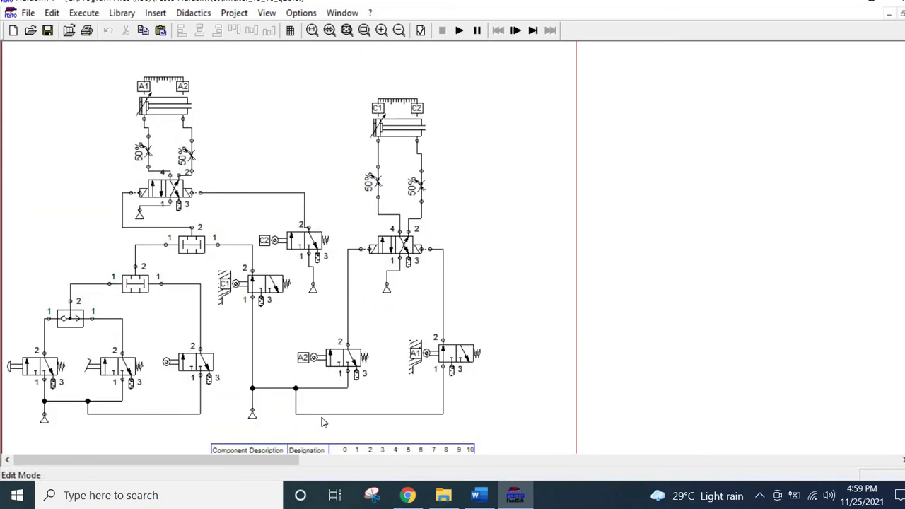
{"action": "scroll", "coordinate": [238, 222], "scroll_direction": "down", "scroll_amount": 2}
{"action": "scroll", "coordinate": [238, 223], "scroll_direction": "up", "scroll_amount": 2}
{"action": "scroll", "coordinate": [326, 427], "scroll_direction": "down", "scroll_amount": 2}
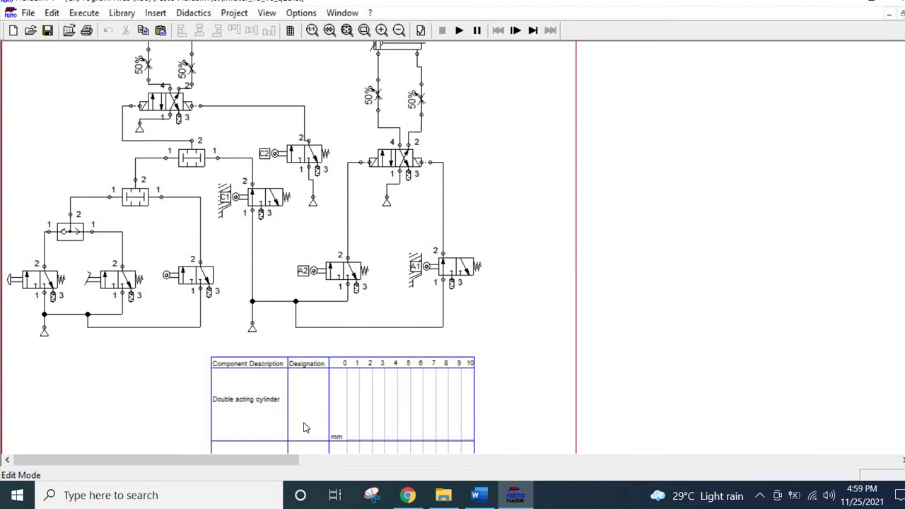
Start the simulation and actuate the foot-pedal and push-button valves, leaving both cylinders retracted
{"action": "scroll", "coordinate": [364, 422], "scroll_direction": "up", "scroll_amount": 1}
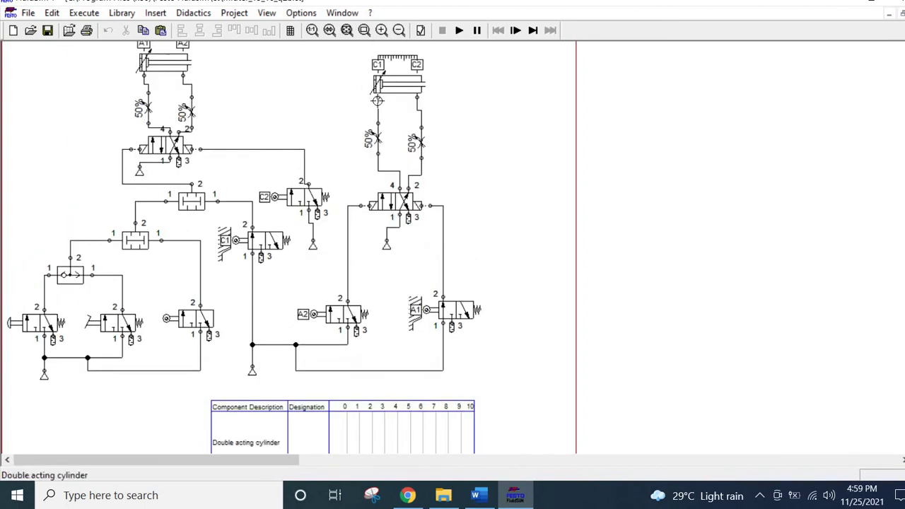
{"action": "left_click", "coordinate": [377, 103]}
{"action": "scroll", "coordinate": [343, 209], "scroll_direction": "up", "scroll_amount": 1}
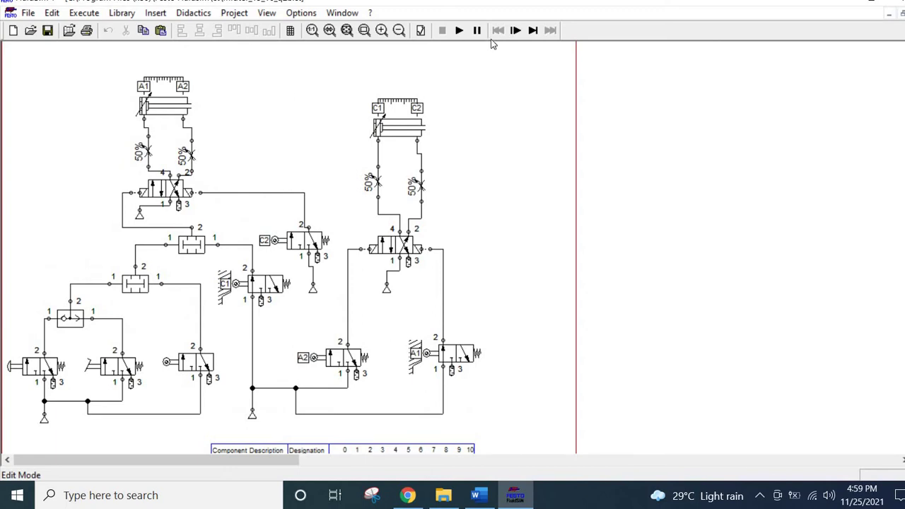
{"action": "left_click", "coordinate": [460, 31]}
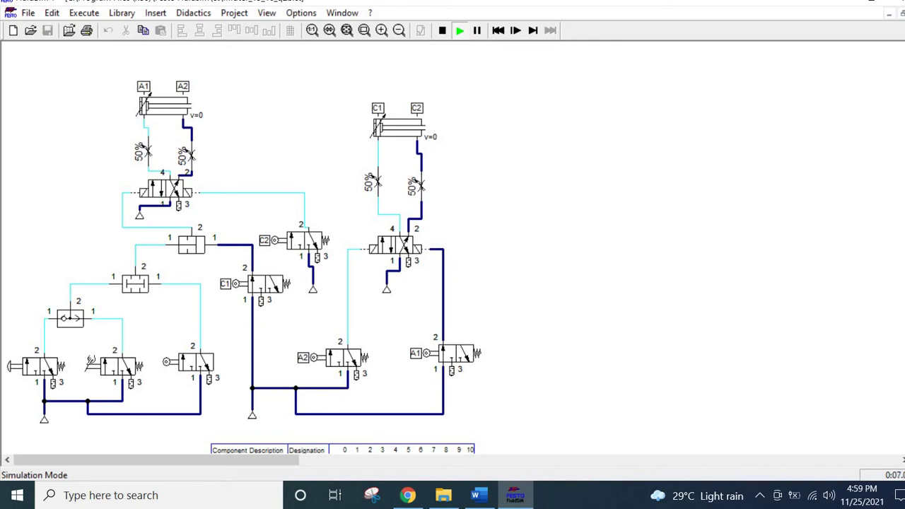
{"action": "left_click", "coordinate": [90, 363]}
{"action": "left_click", "coordinate": [13, 363]}
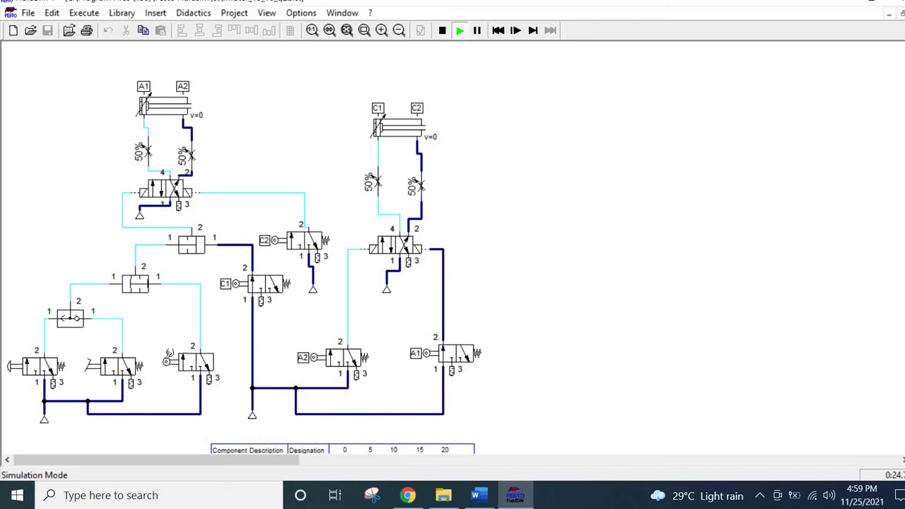
Signal a part with the roller valve, then use foot pedal and push button to cycle cylinders A and C twice
{"action": "left_click", "coordinate": [165, 359]}
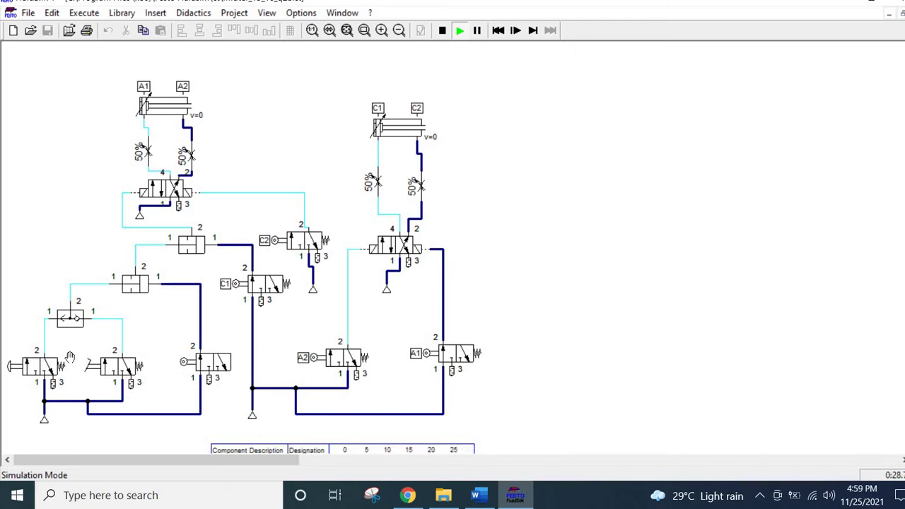
{"action": "left_click", "coordinate": [91, 360]}
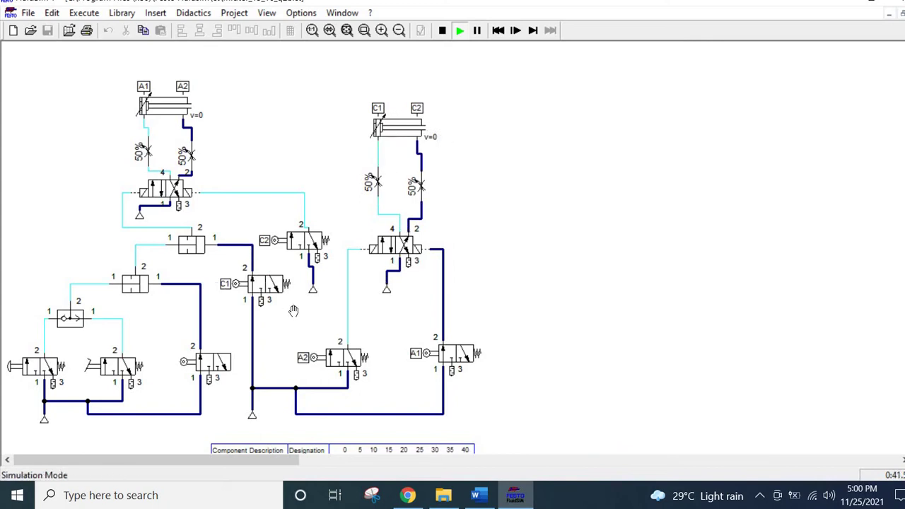
{"action": "scroll", "coordinate": [293, 311], "scroll_direction": "down", "scroll_amount": 5}
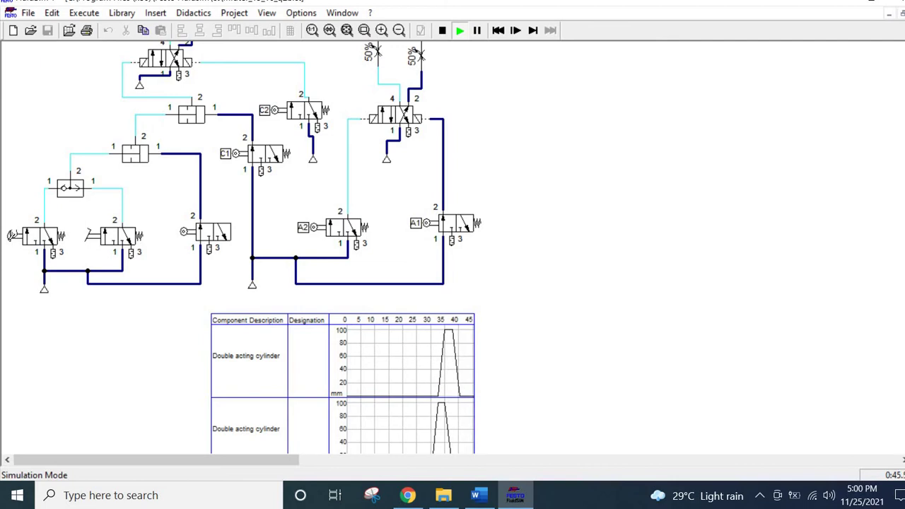
{"action": "left_click", "coordinate": [10, 238]}
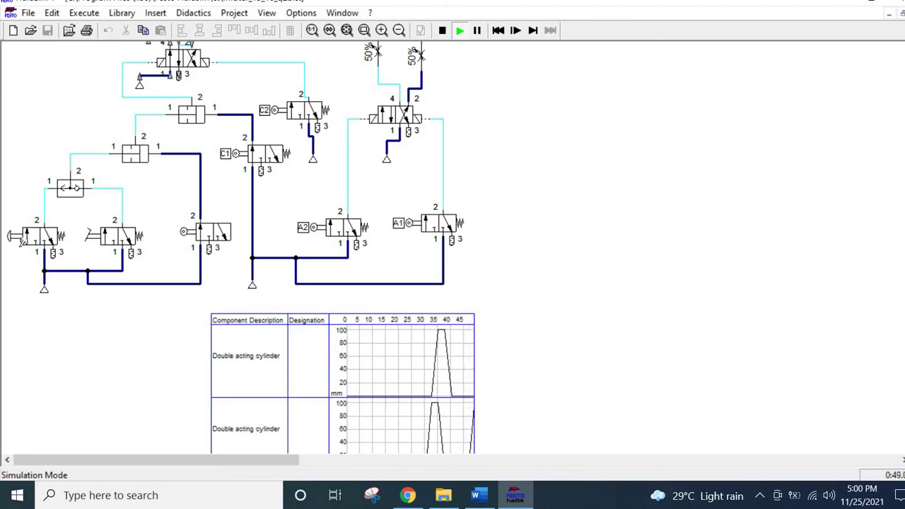
{"action": "scroll", "coordinate": [19, 248], "scroll_direction": "down", "scroll_amount": 3}
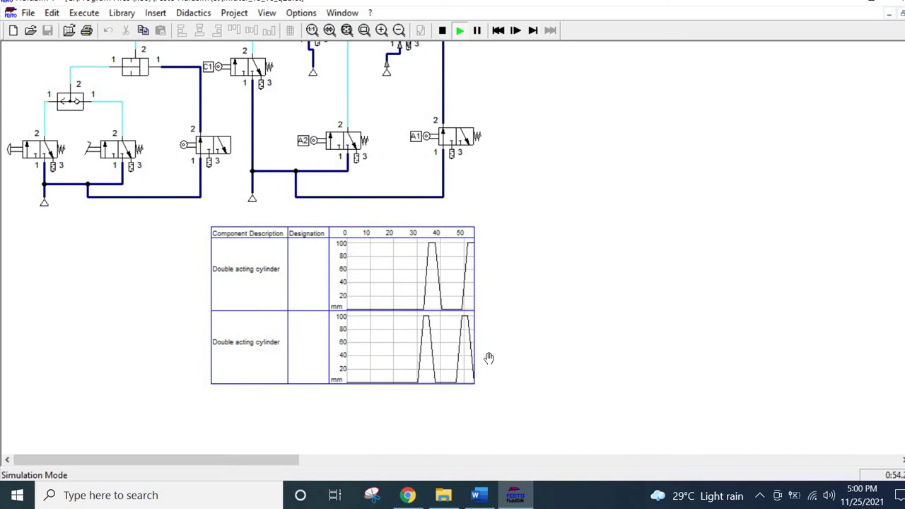
{"action": "scroll", "coordinate": [489, 359], "scroll_direction": "up", "scroll_amount": 5}
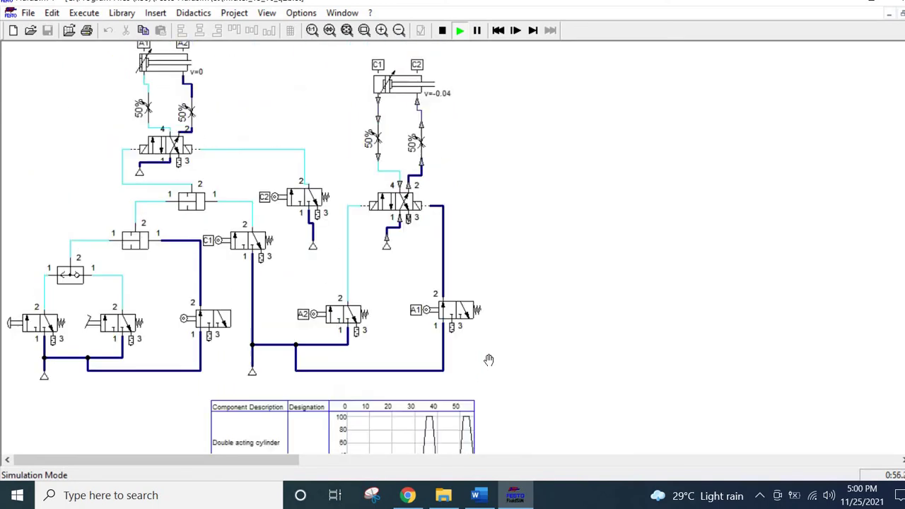
{"action": "scroll", "coordinate": [489, 360], "scroll_direction": "up", "scroll_amount": 1}
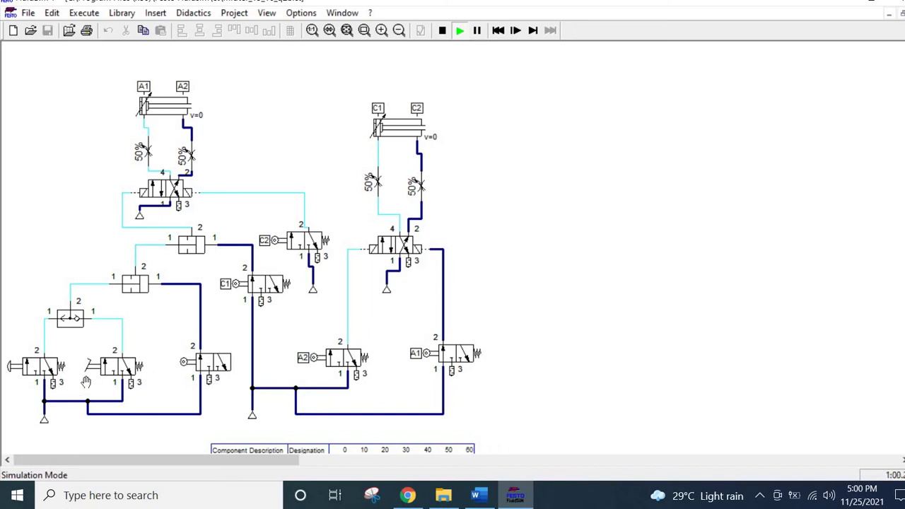
Stop the simulation, remove the push-button valve's right return spring, and restart the simulation
{"action": "left_click", "coordinate": [441, 31]}
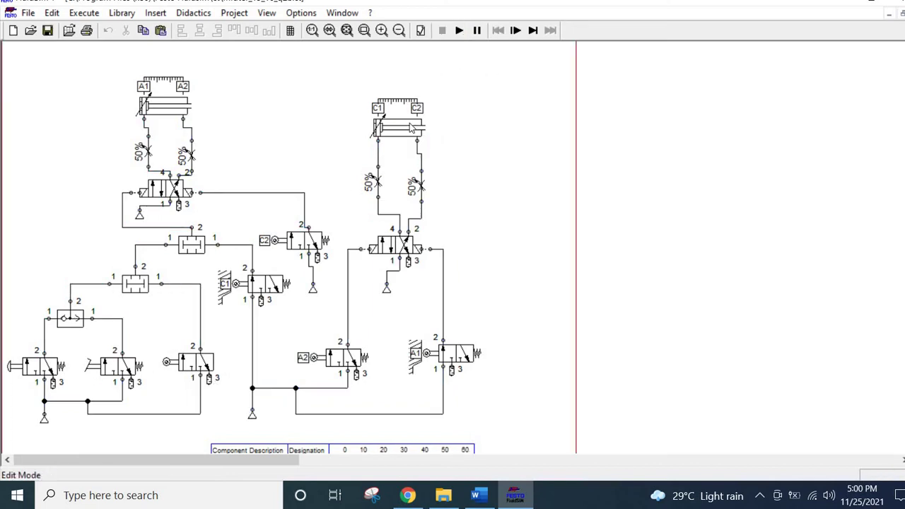
{"action": "double_click", "coordinate": [62, 367]}
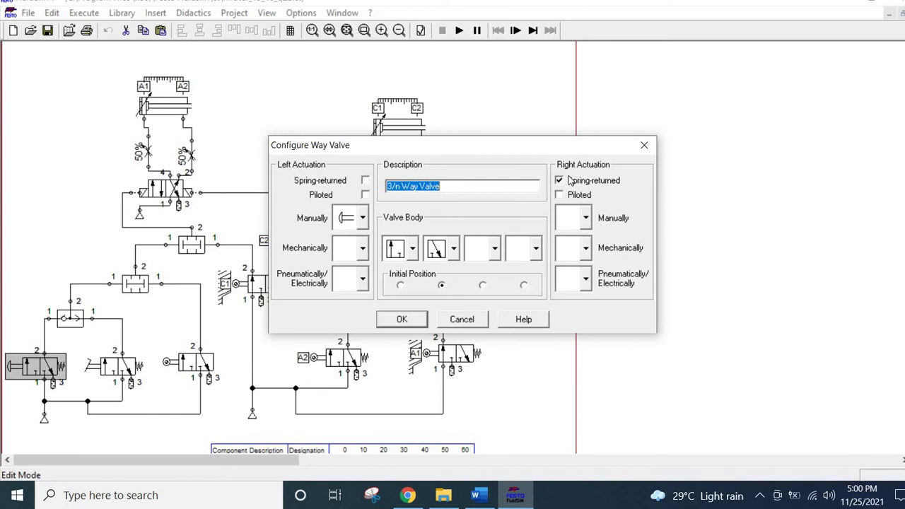
{"action": "left_click", "coordinate": [566, 185]}
{"action": "left_click", "coordinate": [415, 318]}
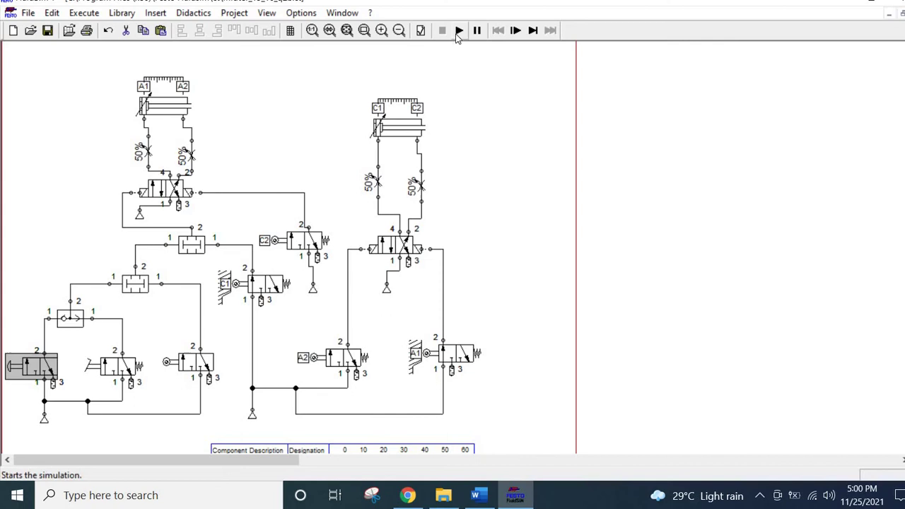
{"action": "left_click", "coordinate": [459, 31]}
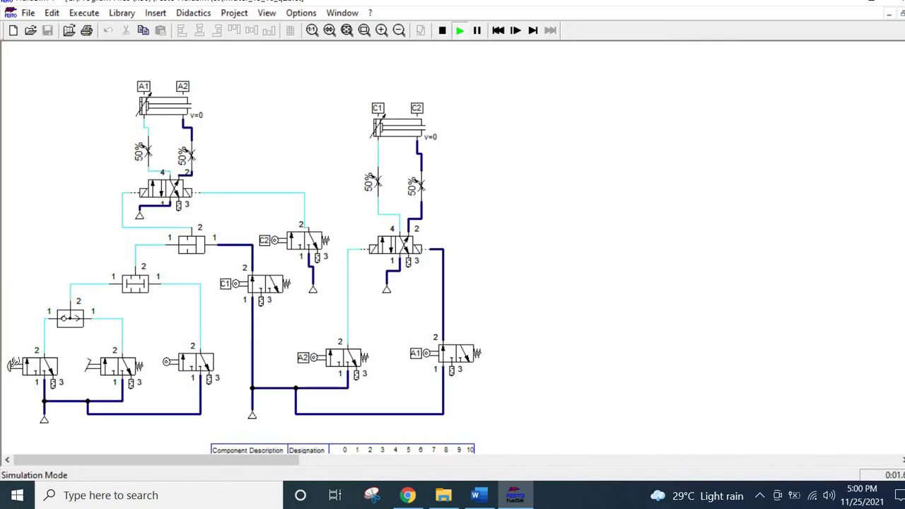
With the latched push button, actuate the valves so A extends, C pushes, both retract, then check the diagram
{"action": "left_click", "coordinate": [11, 366]}
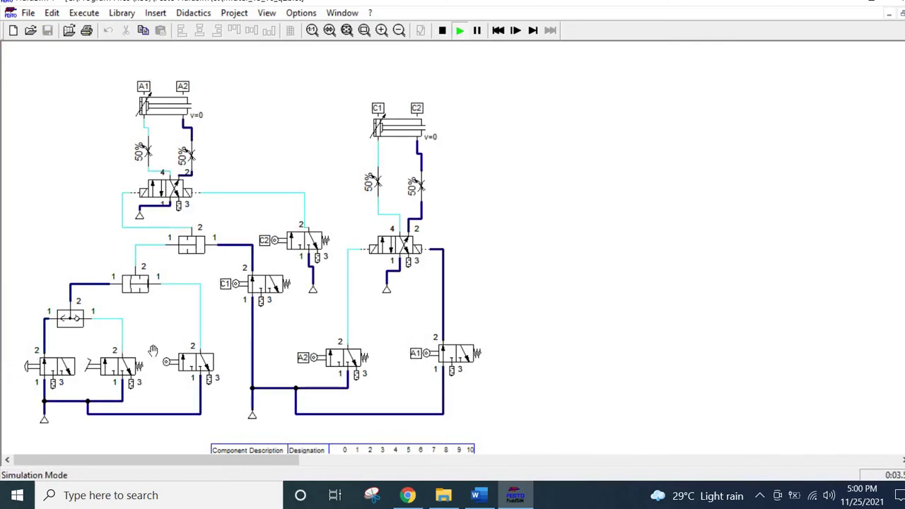
{"action": "left_click", "coordinate": [168, 363]}
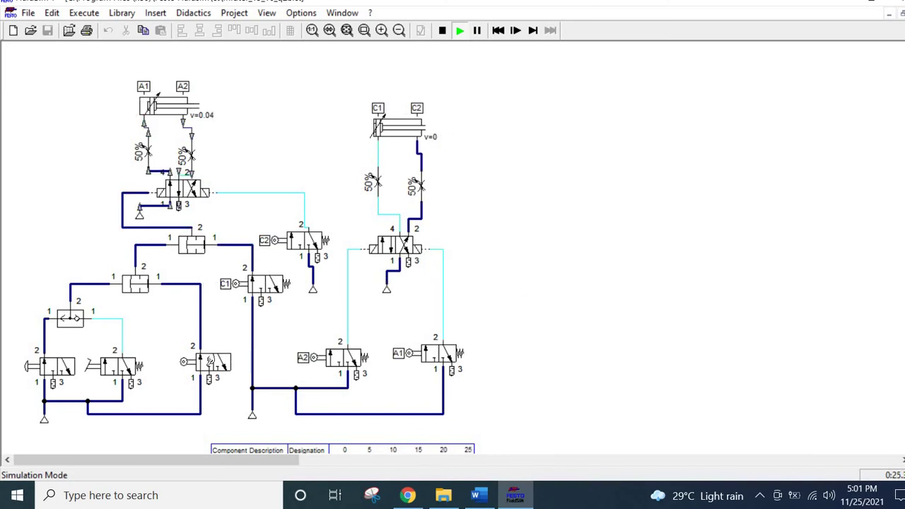
{"action": "left_click", "coordinate": [188, 358]}
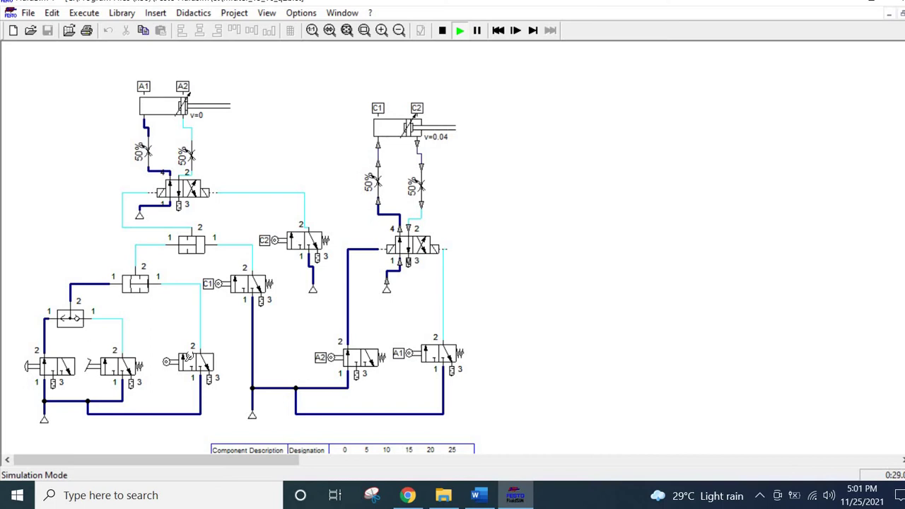
{"action": "left_click", "coordinate": [188, 358]}
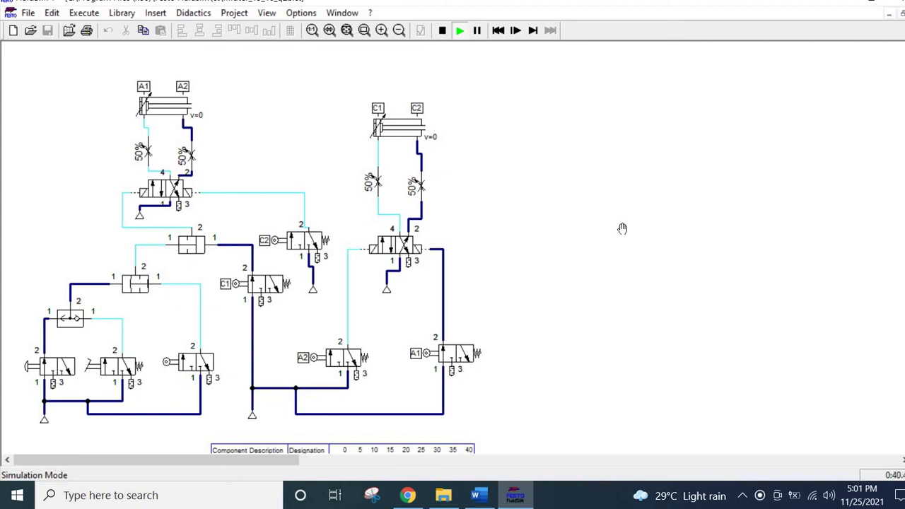
{"action": "scroll", "coordinate": [580, 293], "scroll_direction": "down", "scroll_amount": 3}
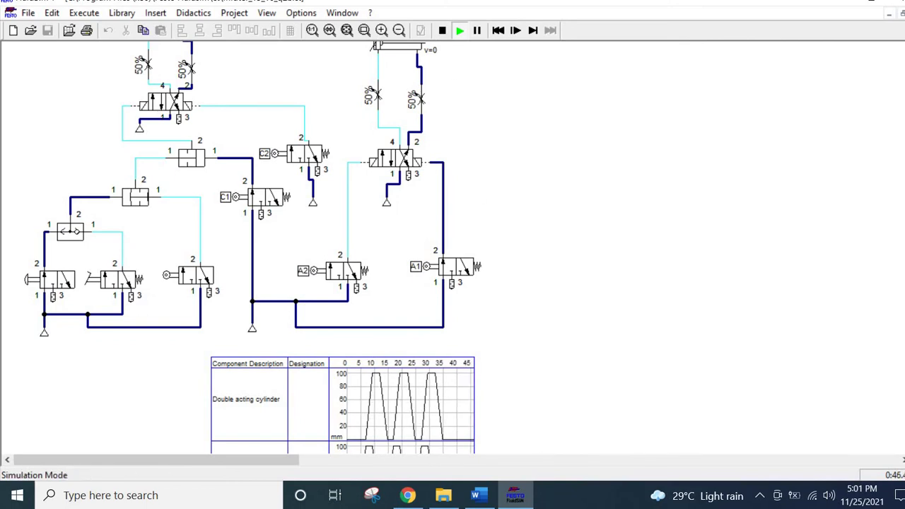
In Word, scroll past Q2(b) and Fig. 2 to Q3(b) on the delayed-retraction double-acting cylinder
{"action": "left_click", "coordinate": [480, 495]}
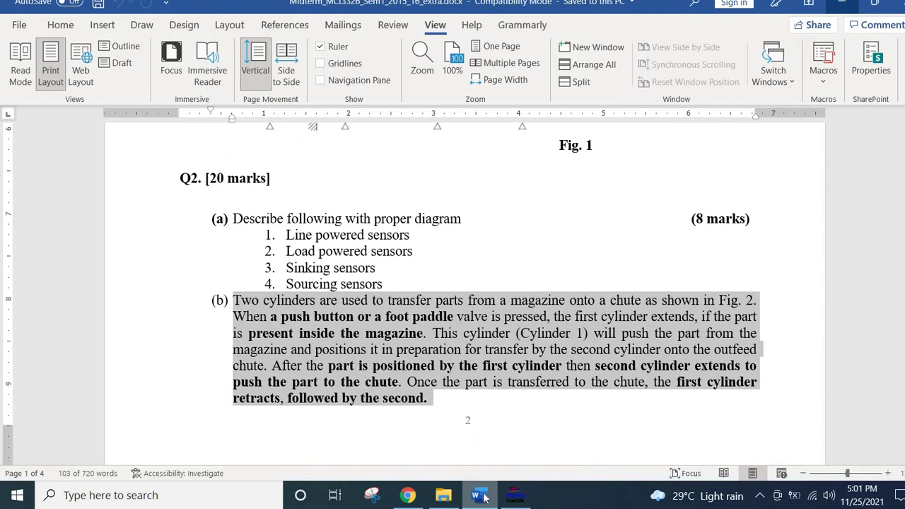
{"action": "scroll", "coordinate": [522, 269], "scroll_direction": "down", "scroll_amount": 8}
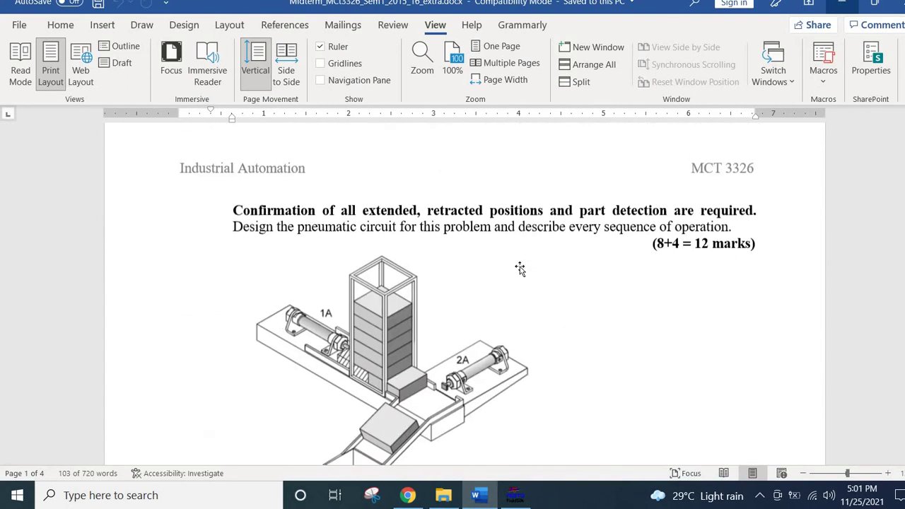
{"action": "scroll", "coordinate": [521, 267], "scroll_direction": "up", "scroll_amount": 7}
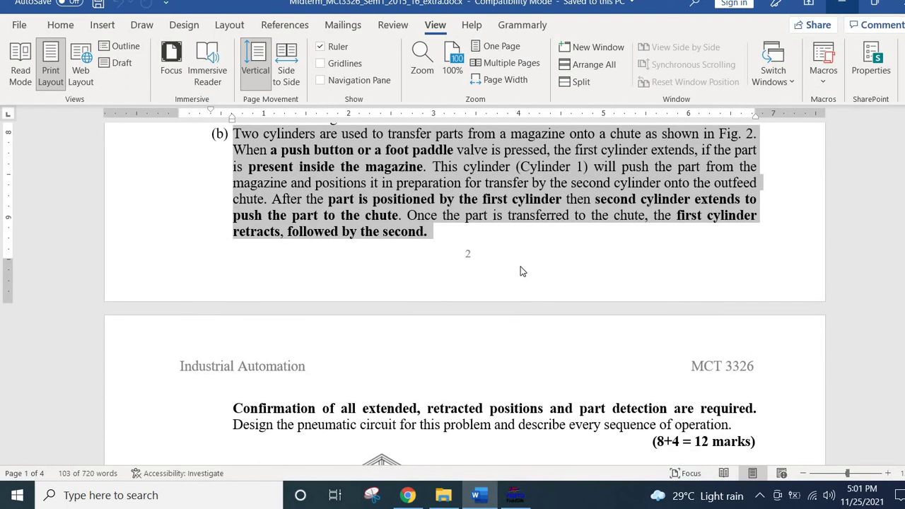
{"action": "scroll", "coordinate": [521, 266], "scroll_direction": "down", "scroll_amount": 3}
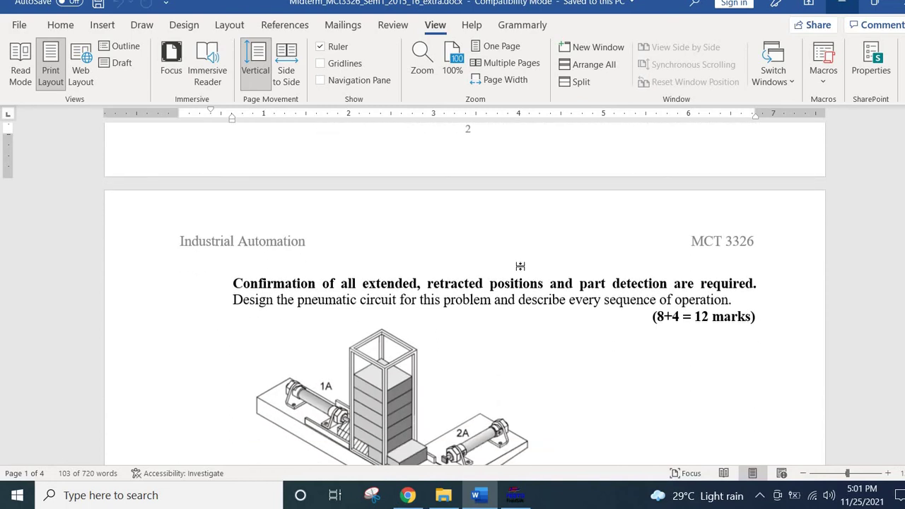
{"action": "key", "text": "ctrl+shift+Up"}
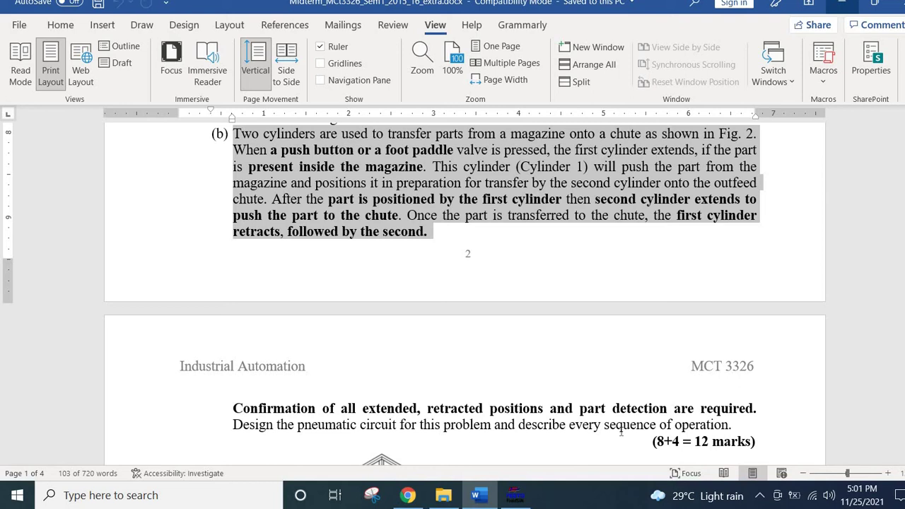
{"action": "scroll", "coordinate": [622, 432], "scroll_direction": "down", "scroll_amount": 10}
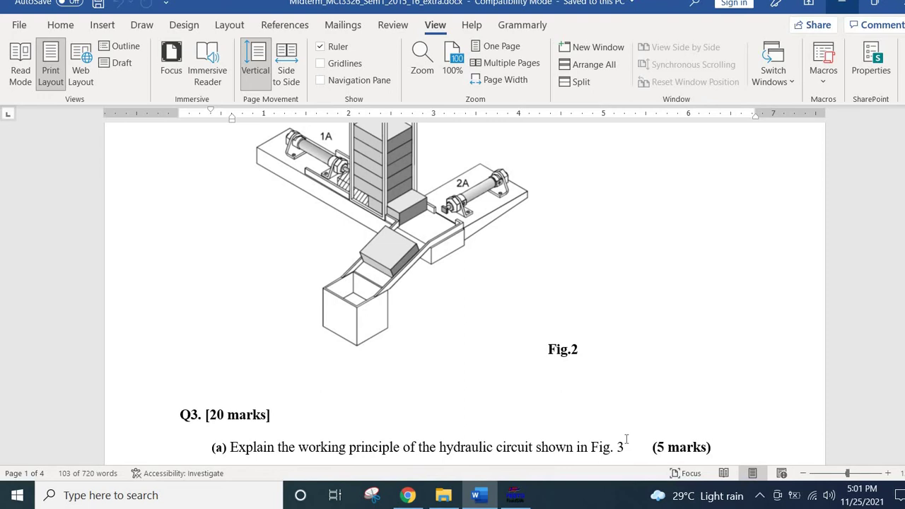
{"action": "scroll", "coordinate": [627, 440], "scroll_direction": "down", "scroll_amount": 11}
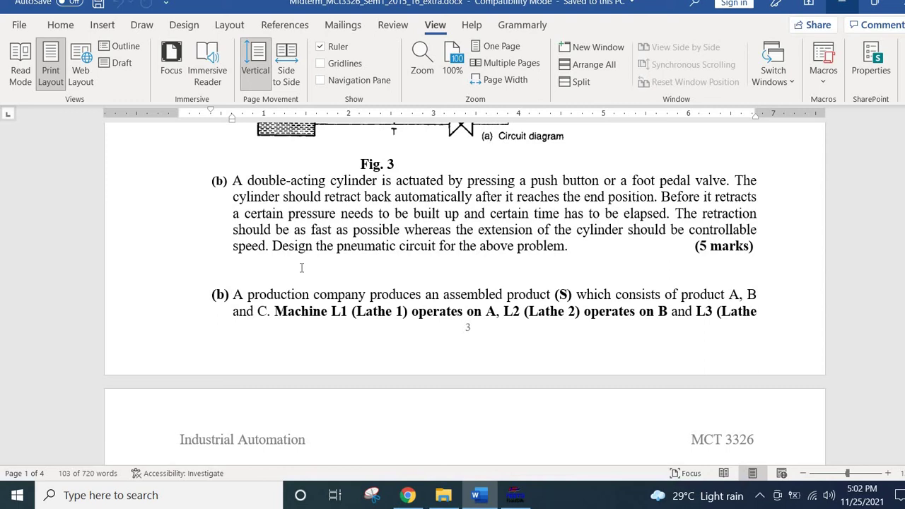
Stop the transfer-circuit simulation and maximize the Q3(b) circuit with pressure-sequence and time-delay valves
{"action": "left_click", "coordinate": [516, 496]}
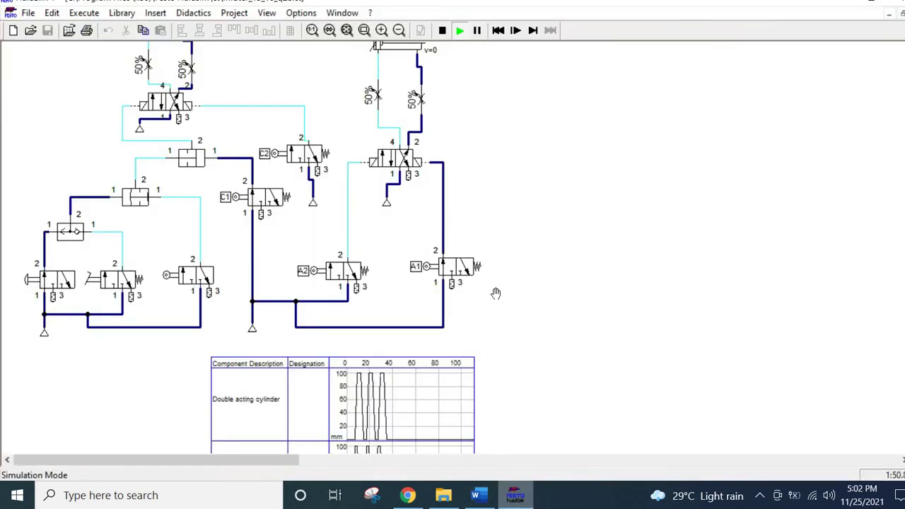
{"action": "left_click", "coordinate": [890, 16]}
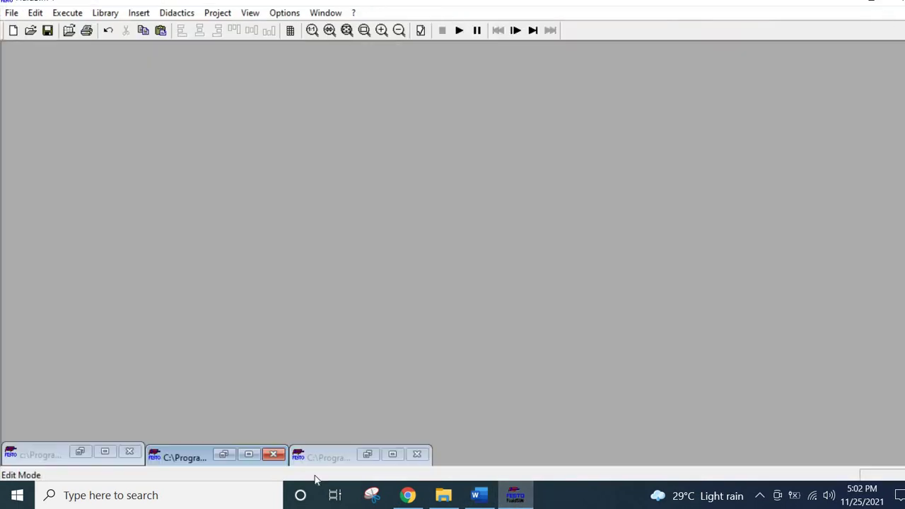
{"action": "left_click", "coordinate": [251, 455]}
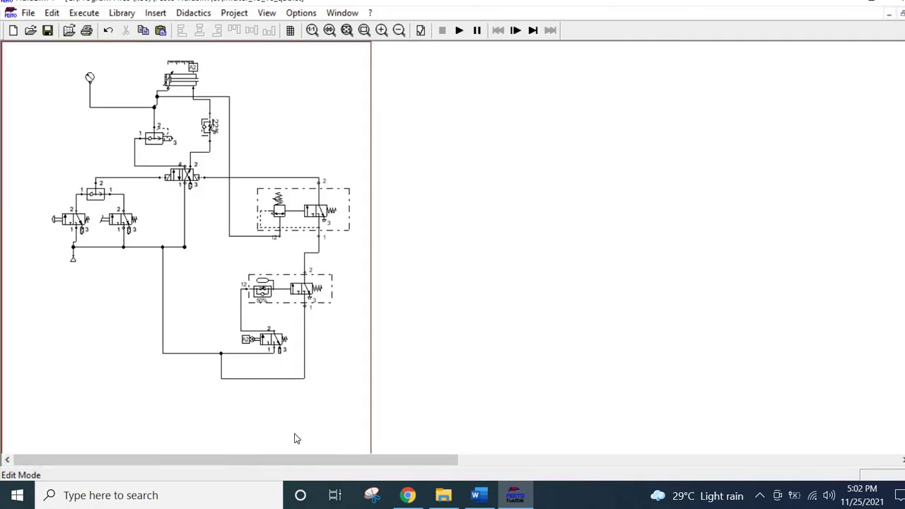
{"action": "left_click", "coordinate": [890, 15]}
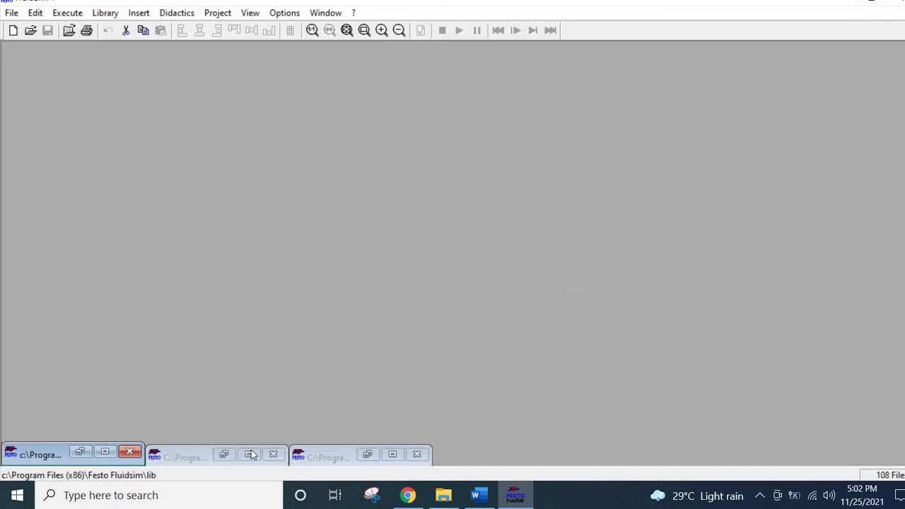
{"action": "left_click", "coordinate": [104, 453]}
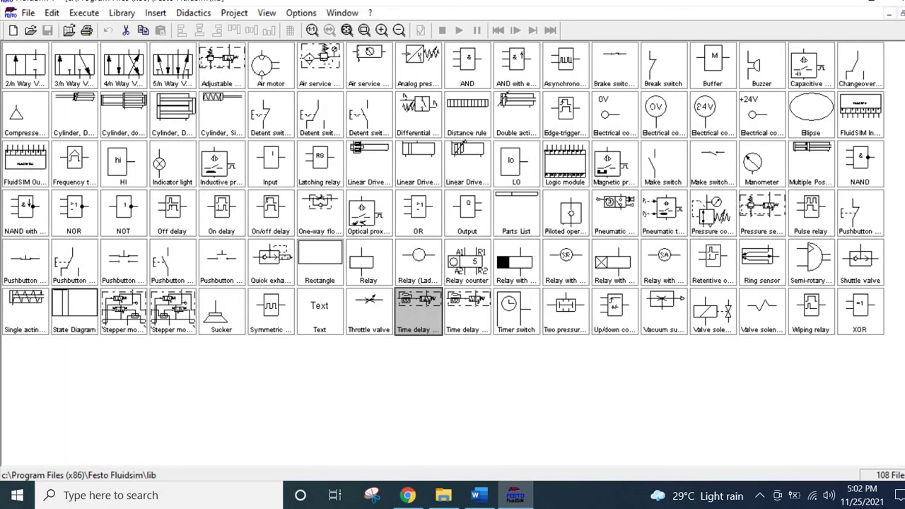
{"action": "left_click", "coordinate": [891, 14]}
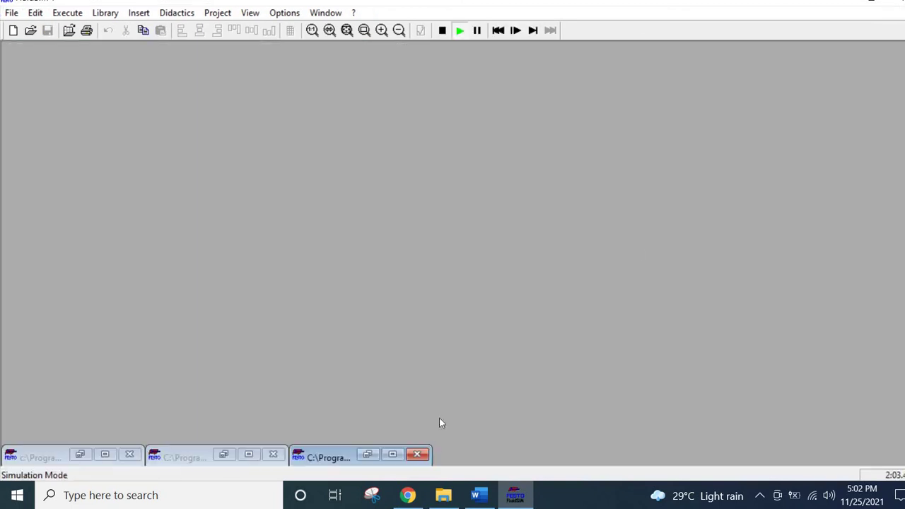
{"action": "left_click", "coordinate": [392, 454]}
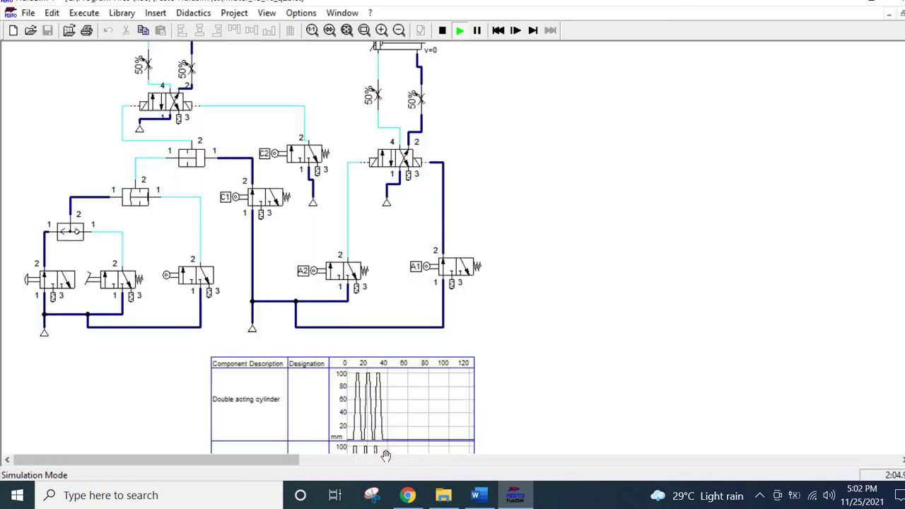
{"action": "left_click", "coordinate": [442, 30]}
{"action": "left_click", "coordinate": [890, 14]}
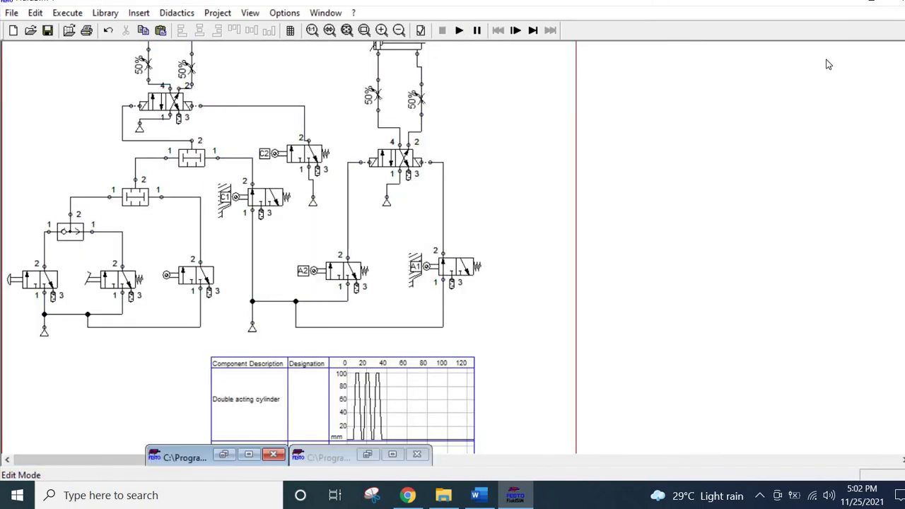
{"action": "left_click", "coordinate": [248, 454]}
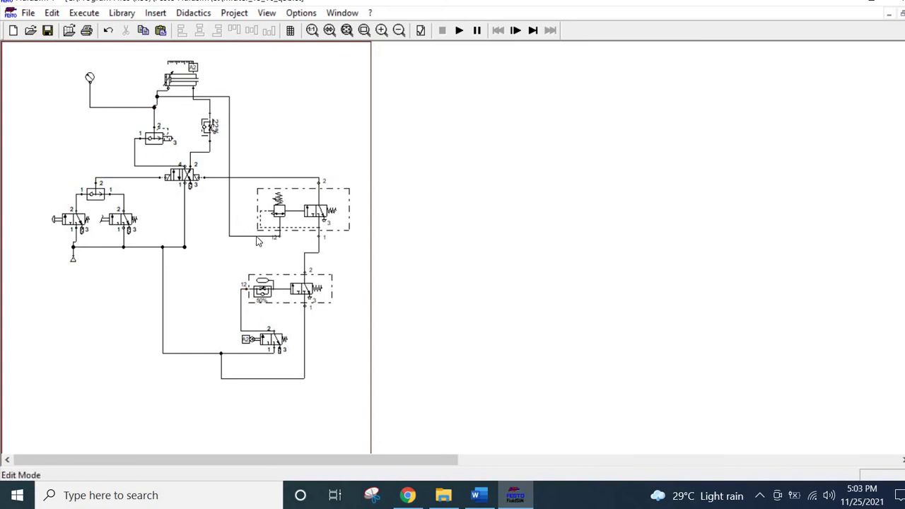
{"action": "mouse_move", "coordinate": [300, 210]}
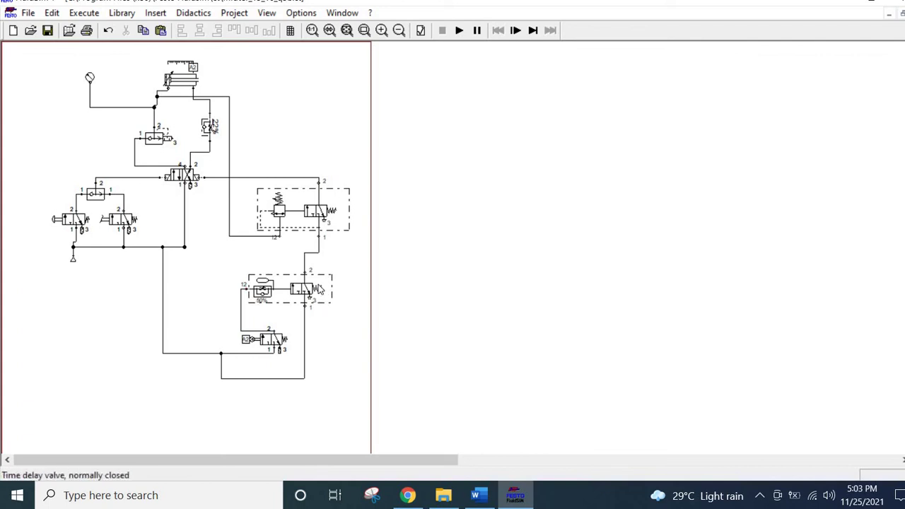
{"action": "mouse_move", "coordinate": [264, 290]}
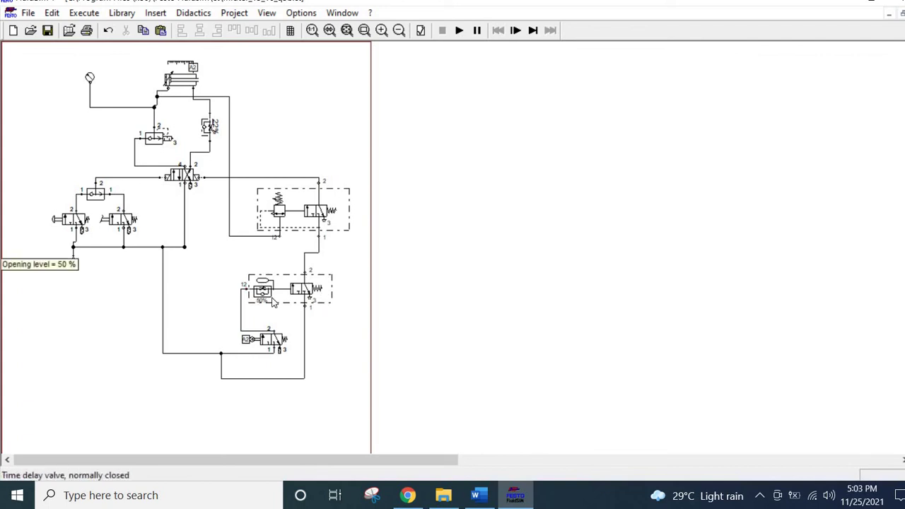
{"action": "double_click", "coordinate": [274, 302]}
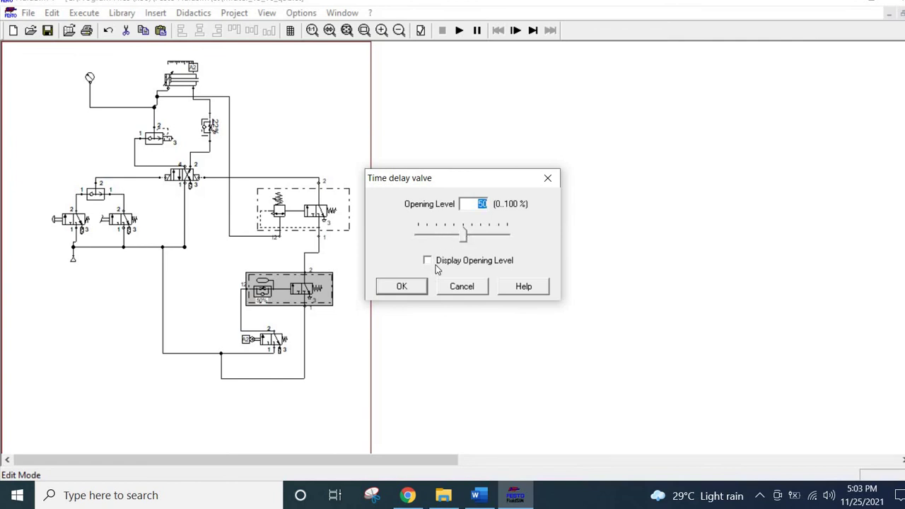
{"action": "left_click", "coordinate": [403, 286]}
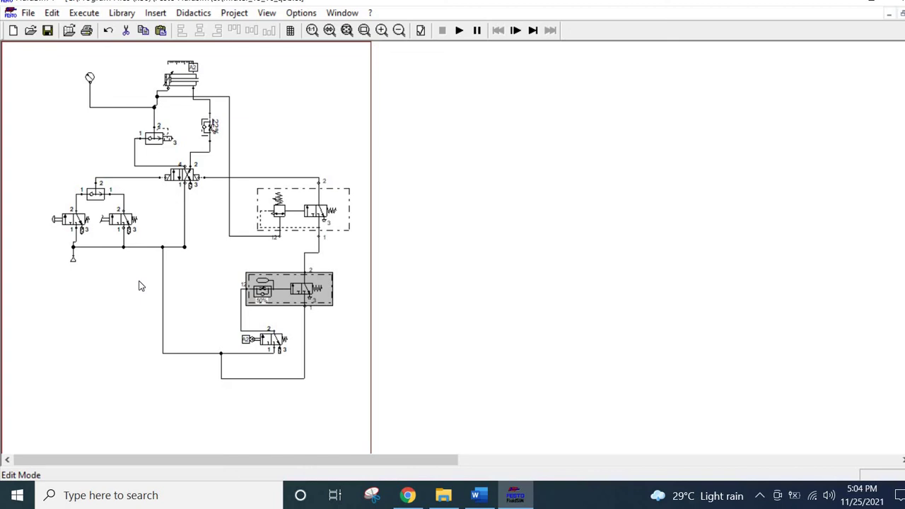
Run the simulation and actuate the push button so the cylinder extends, then retracts after the delay
{"action": "left_click", "coordinate": [457, 32]}
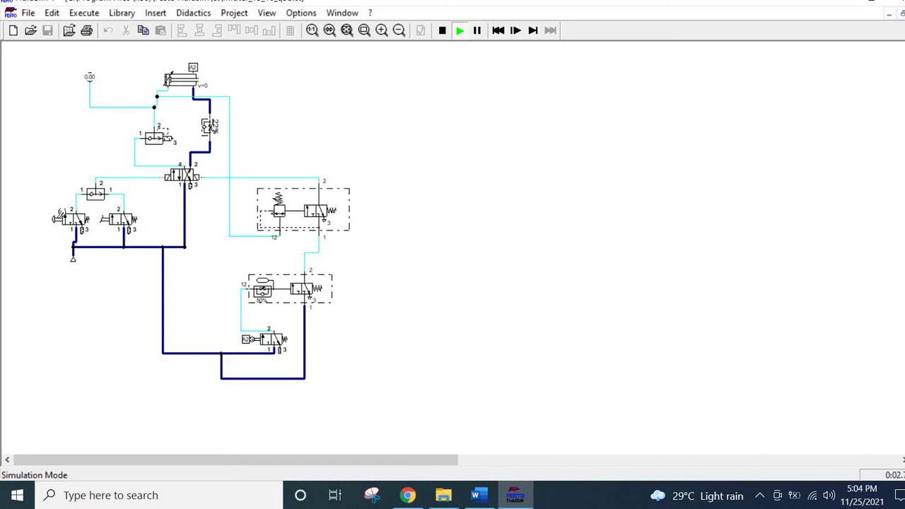
{"action": "left_click", "coordinate": [61, 214]}
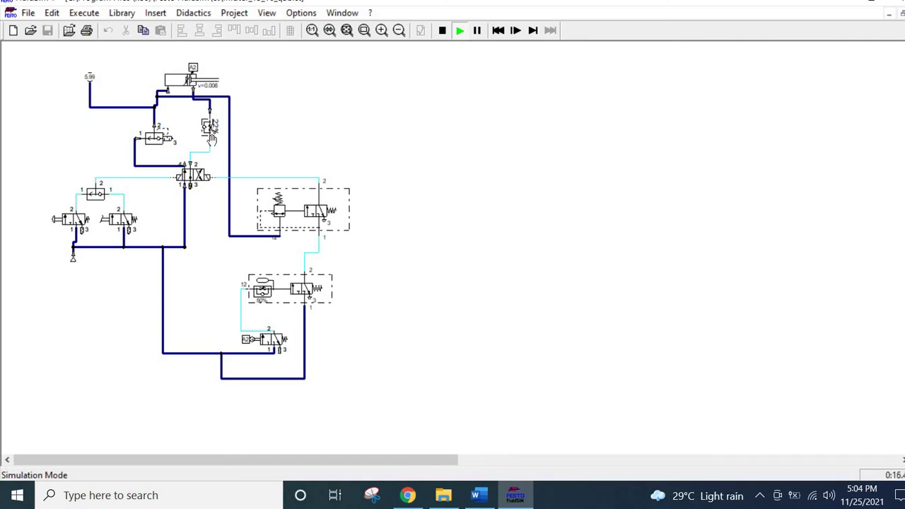
{"action": "mouse_move", "coordinate": [211, 140]}
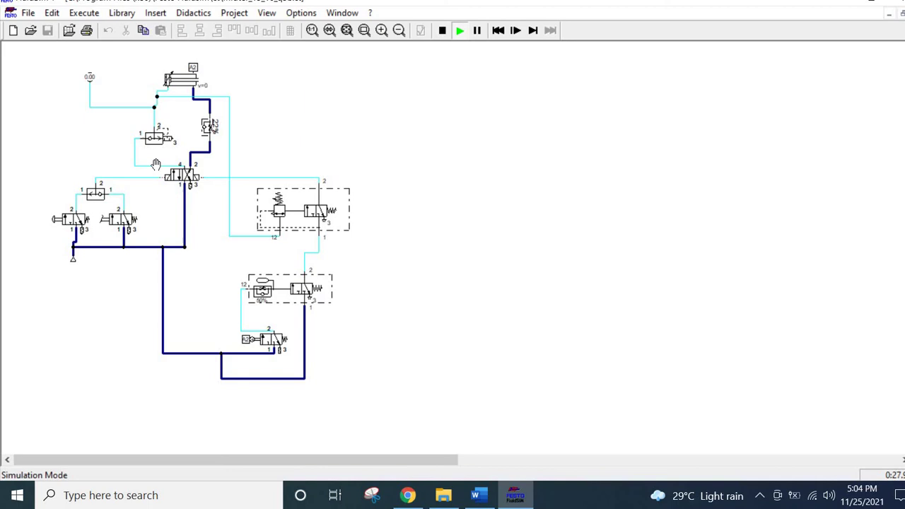
Lower the time delay valve's Opening Level slider and apply it
{"action": "left_click", "coordinate": [281, 297]}
{"action": "left_click_drag", "start_coordinate": [464, 236], "coordinate": [433, 240]}
{"action": "left_click", "coordinate": [404, 286]}
Rerun the cylinder cycle with the push button, stop the simulation, and close the circuit Midter_15_16_q3b.ct
{"action": "left_click", "coordinate": [68, 213]}
{"action": "left_click", "coordinate": [442, 31]}
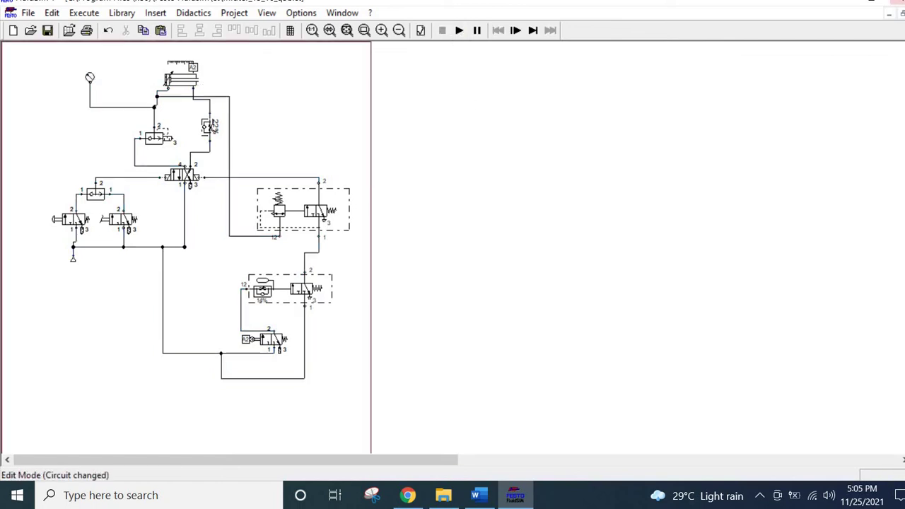
{"action": "left_click", "coordinate": [897, 2]}
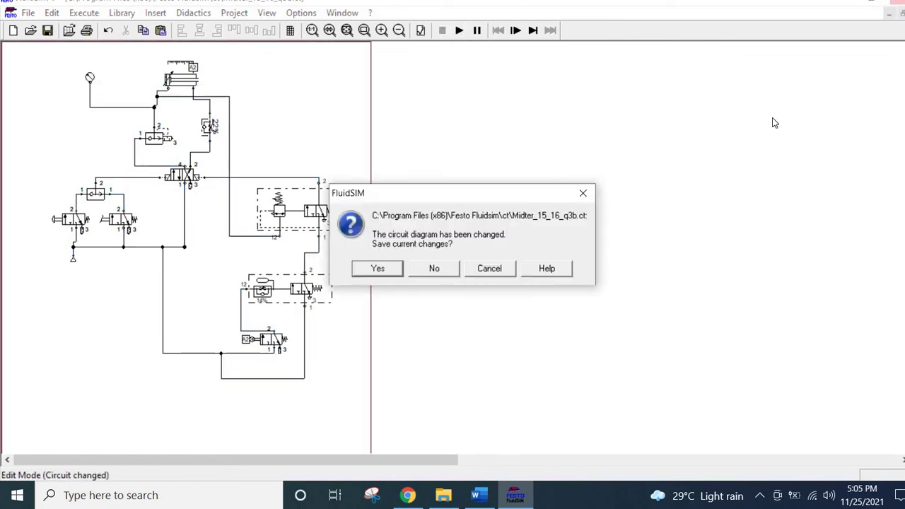